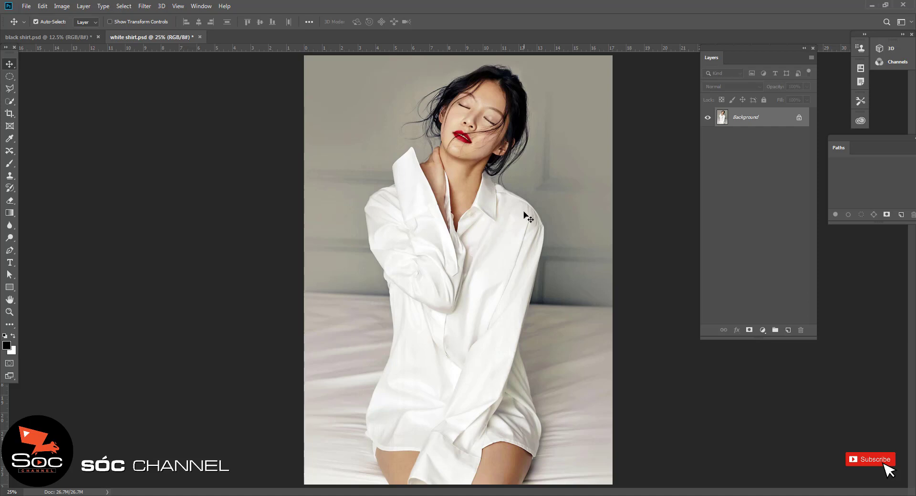
Zoom and pan onto the woman's shirt, then switch to the Pen tool in Path mode.
key("ctrl+plus")
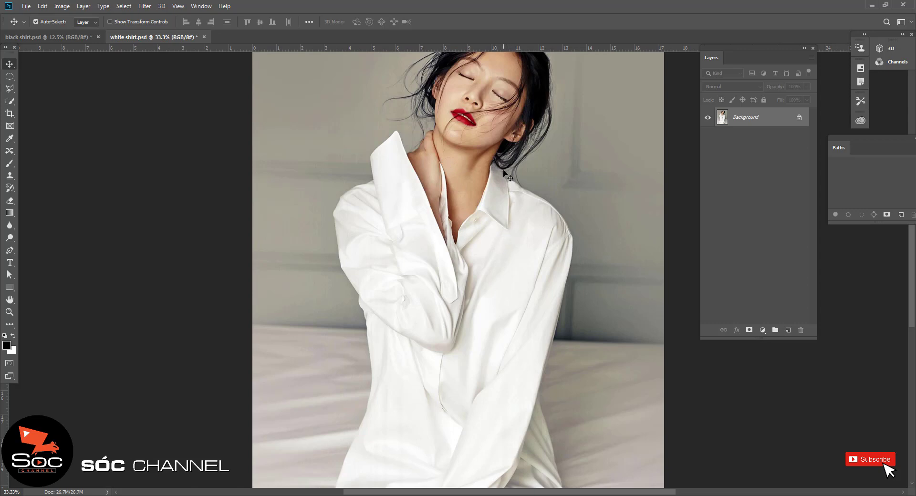
scroll(507, 322, "down", 3)
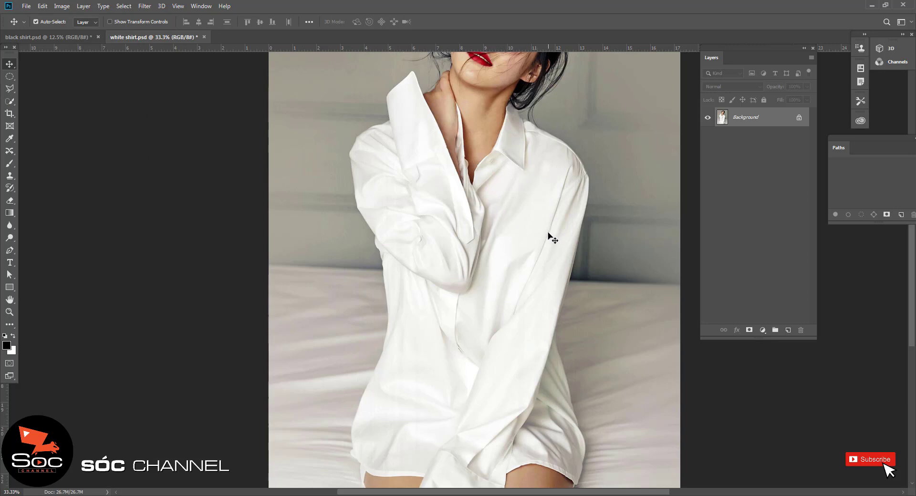
scroll(531, 170, "up", 2)
left_click_drag(527, 172, 519, 193)
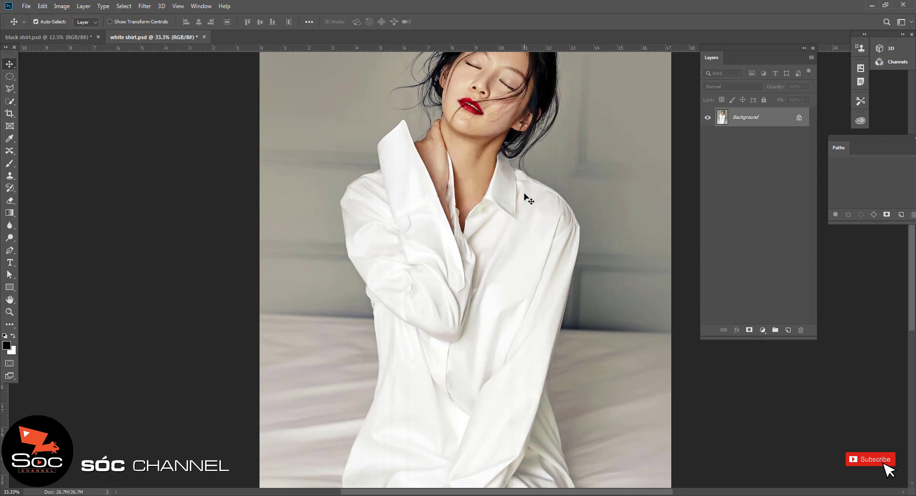
scroll(520, 189, "down", 2)
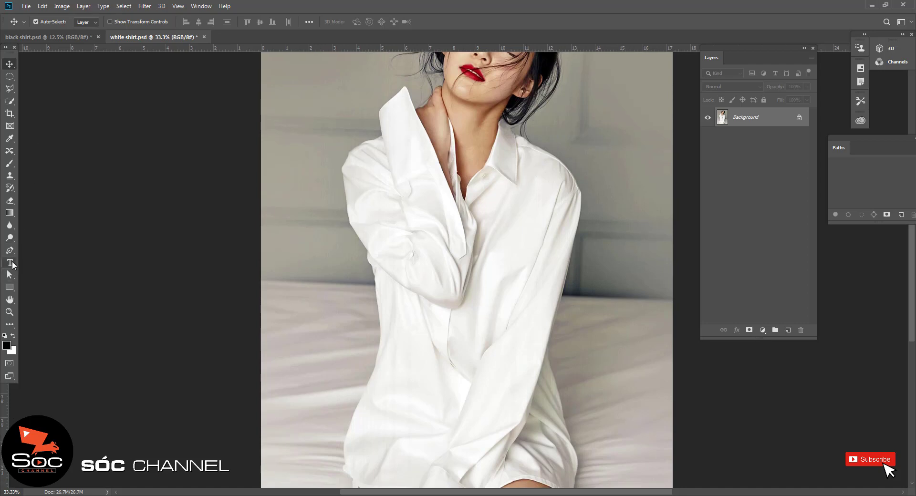
left_click(10, 253)
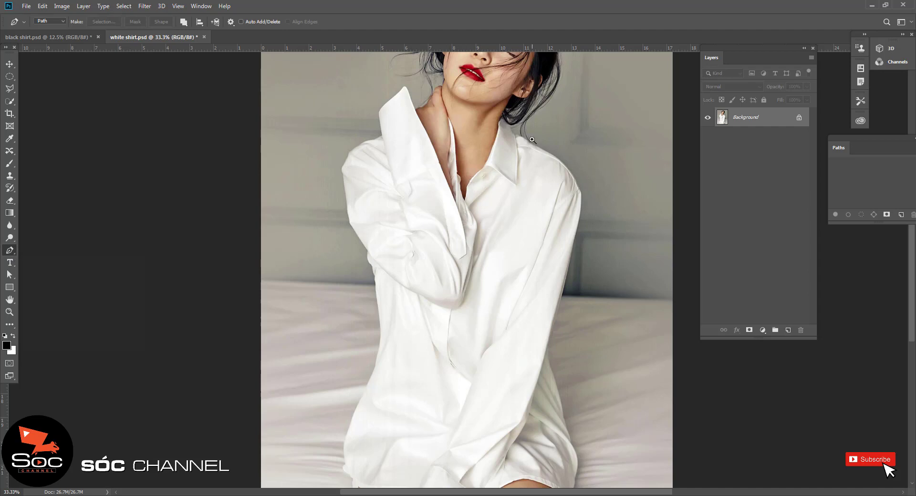
Place Pen anchors along the collar edge and around the neckline V.
scroll(532, 140, "up", 1)
scroll(532, 140, "up", 1)
scroll(532, 140, "up", 1)
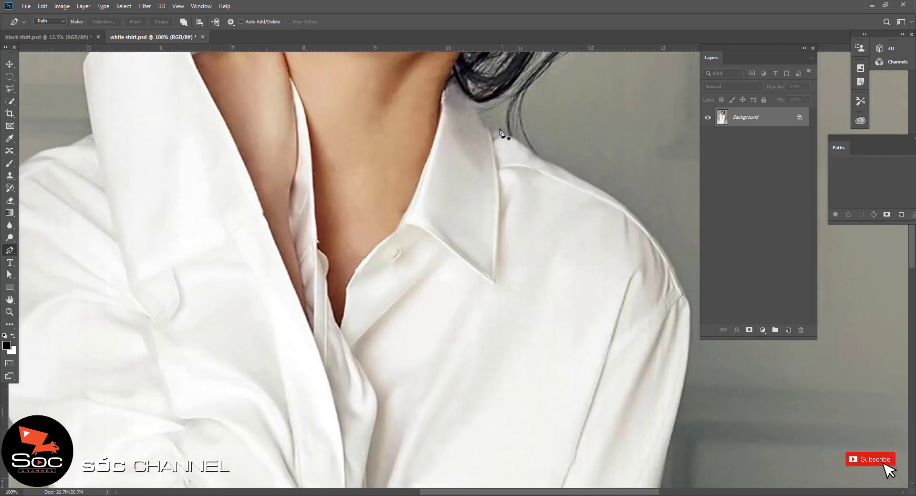
left_click(489, 127)
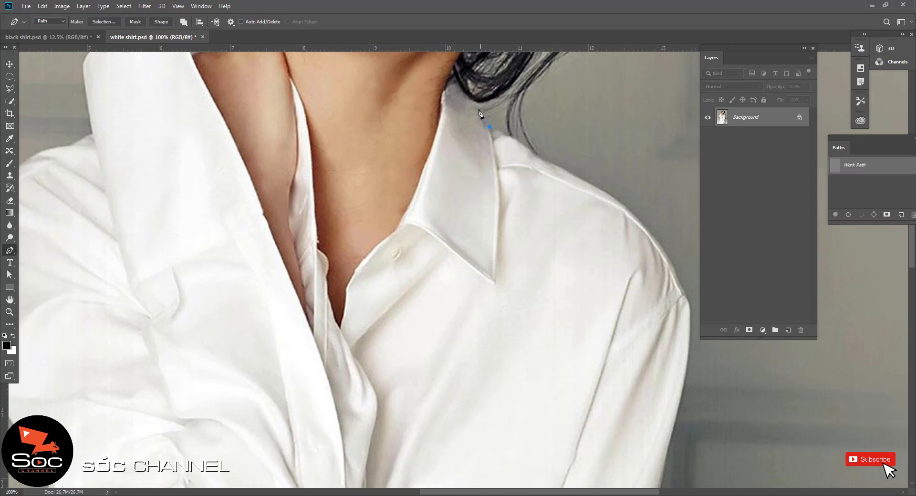
left_click(478, 107)
left_click(461, 87)
left_click(458, 84)
left_click(445, 86)
left_click(427, 156)
left_click(401, 216)
left_click(366, 255)
left_click(338, 329)
left_click(329, 278)
left_click(319, 249)
left_click(311, 146)
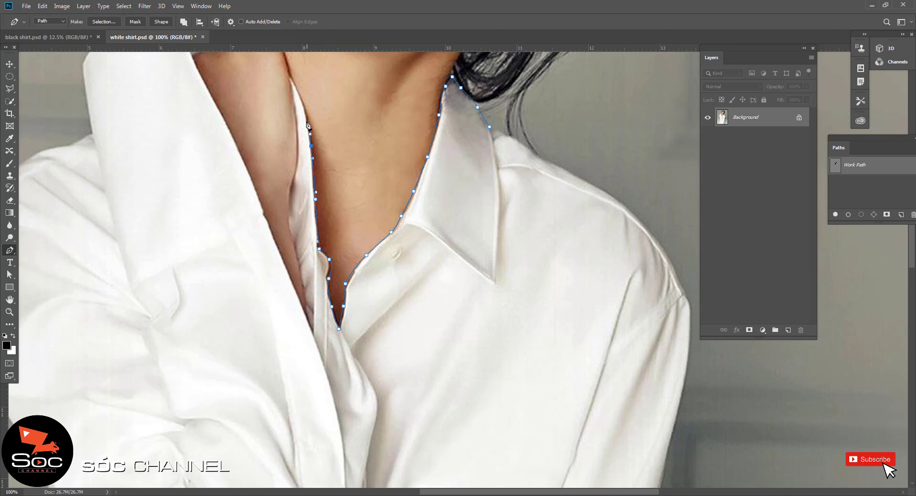
left_click(288, 73)
left_click(289, 223)
left_click(306, 316)
left_click(281, 253)
Continue the path up the left collar and neck, then down the raised sleeve's outer edge.
scroll(249, 171, "down", 2)
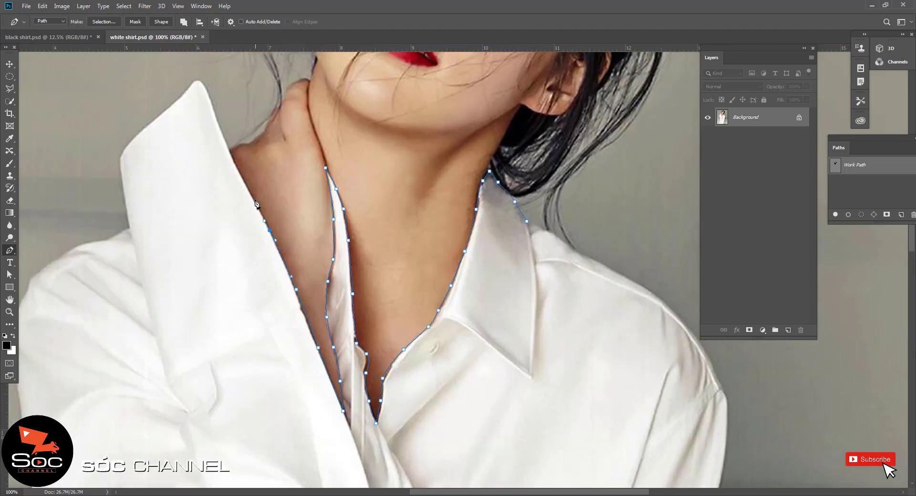
left_click(217, 129)
left_click(193, 86)
left_click(131, 143)
scroll(254, 134, "up", 2)
left_click(165, 193)
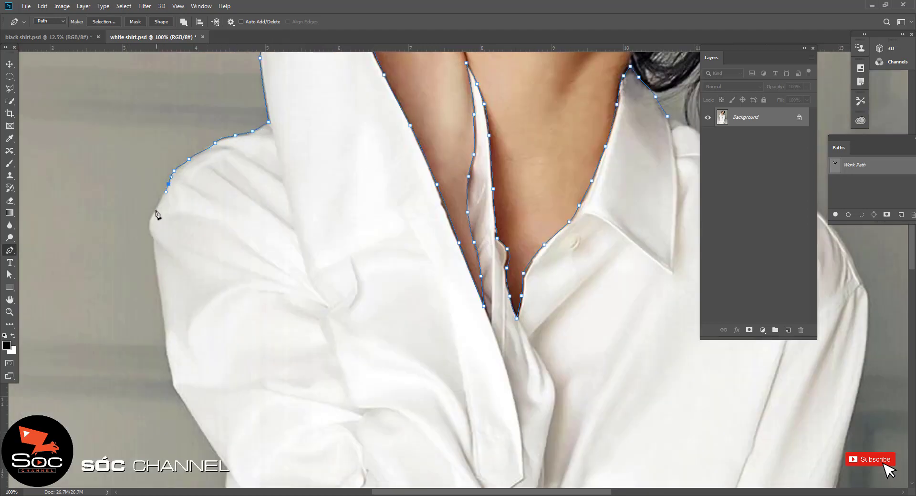
scroll(157, 262, "down", 3)
left_click(209, 336)
scroll(213, 343, "down", 3)
left_click(236, 300)
left_click(254, 337)
scroll(256, 344, "down", 3)
left_click(296, 302)
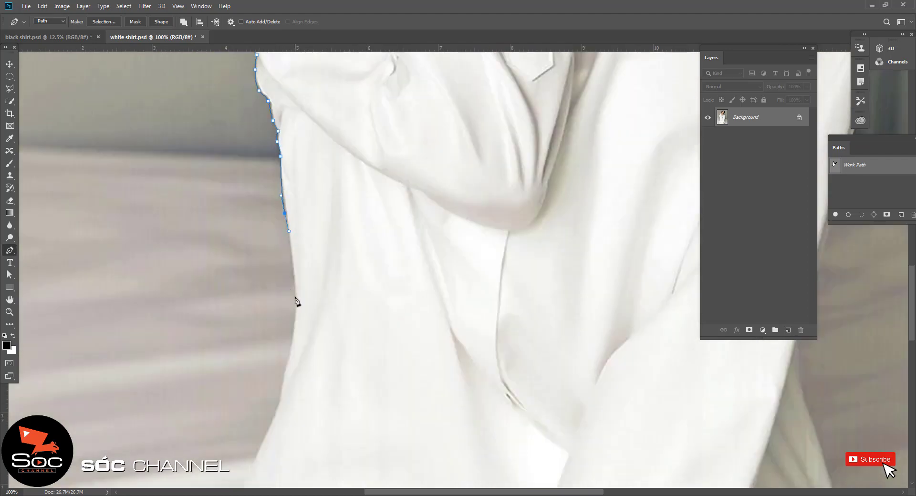
left_click(266, 439)
scroll(265, 439, "down", 3)
scroll(316, 239, "down", 3)
left_click_drag(261, 289, 258, 305)
Trace the sleeve edge to the hem, along the shirt bottom, and around the arm.
left_click(257, 367)
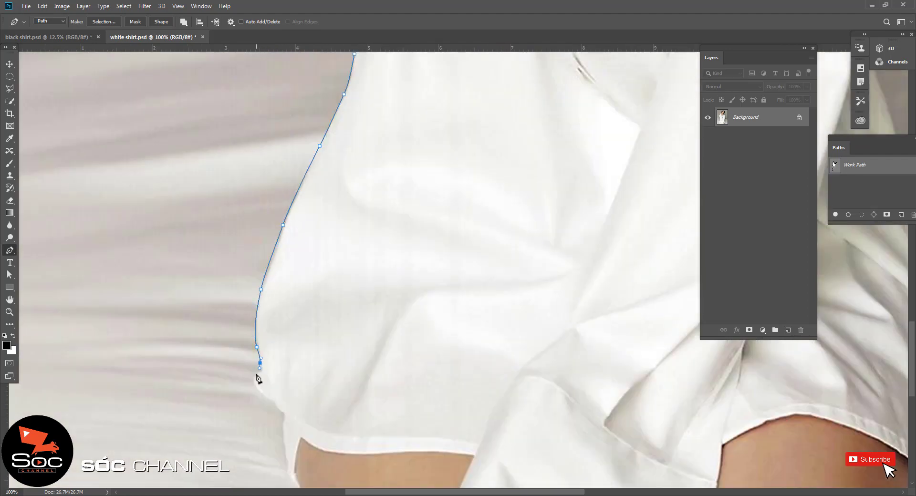
scroll(257, 368, "down", 3)
left_click(314, 317)
left_click(376, 333)
left_click(420, 330)
left_click_drag(459, 331, 466, 332)
scroll(475, 336, "right", 5)
scroll(316, 260, "down", 5)
left_click(306, 243)
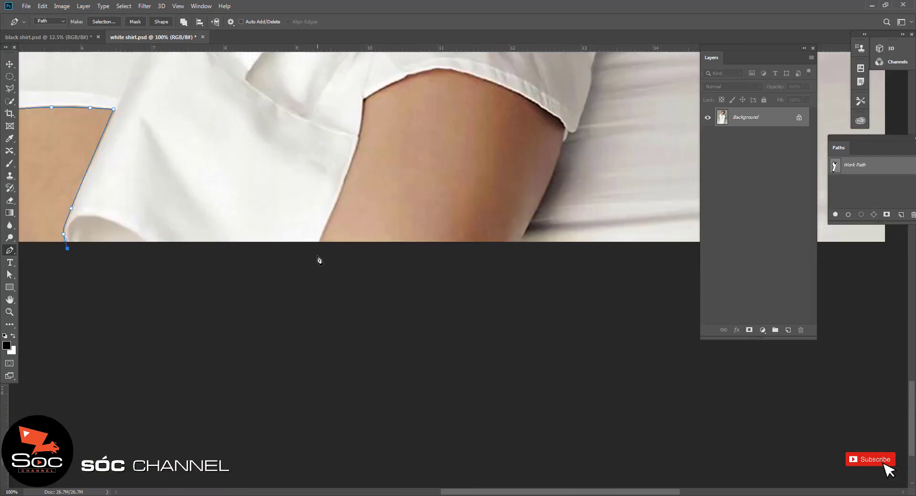
scroll(316, 259, "up", 2)
left_click(438, 131)
left_click(552, 203)
Trace the shirt's right side up over the shoulder and close the path at the starting anchor.
scroll(559, 136, "up", 2)
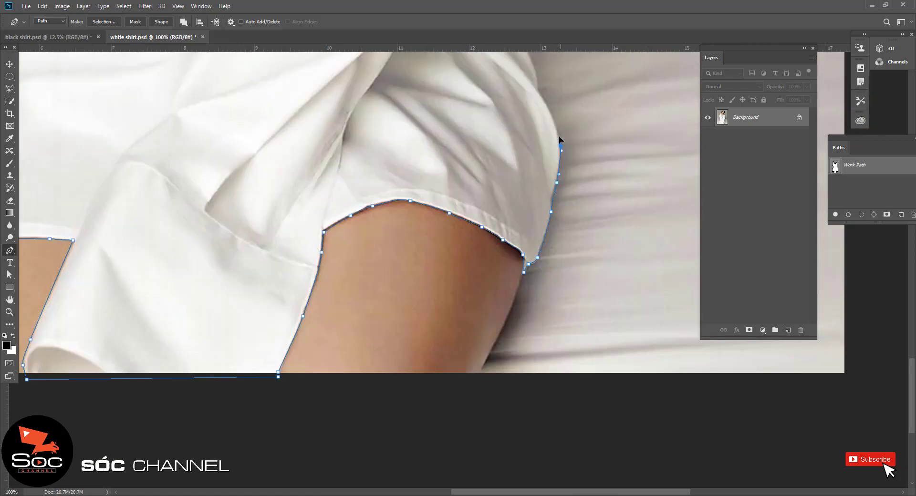
scroll(506, 290, "up", 3)
left_click(470, 197)
scroll(477, 299, "up", 3)
left_click_drag(445, 402, 450, 383)
left_click(477, 300)
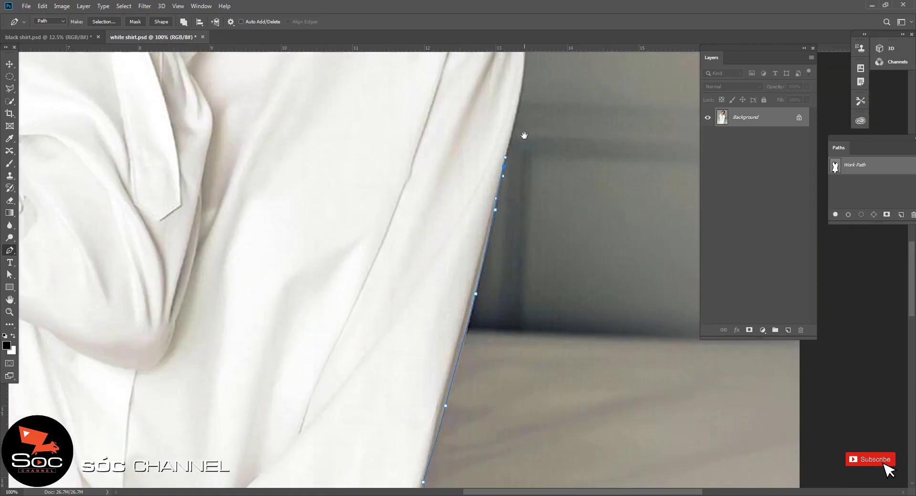
scroll(477, 299, "up", 3)
left_click(452, 125)
scroll(452, 124, "up", 2)
left_click(408, 171)
left_click(357, 141)
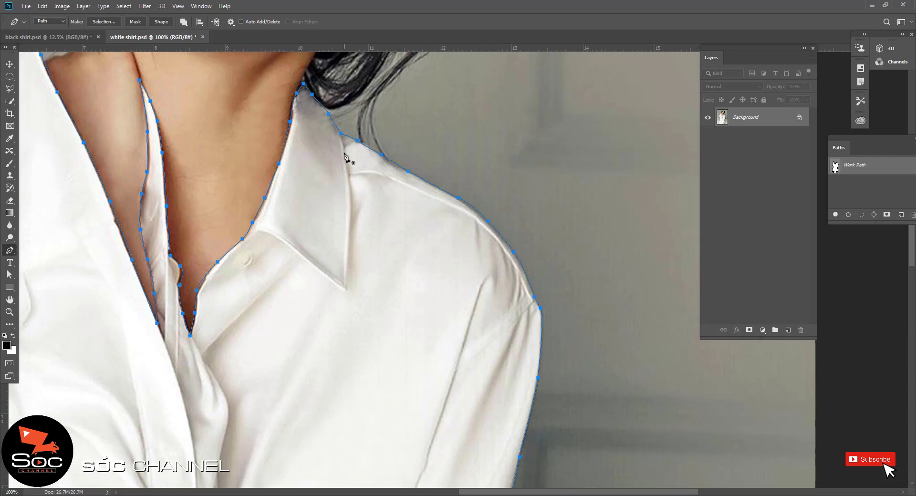
scroll(370, 222, "down", 1)
scroll(370, 222, "down", 2)
scroll(396, 229, "down", 1)
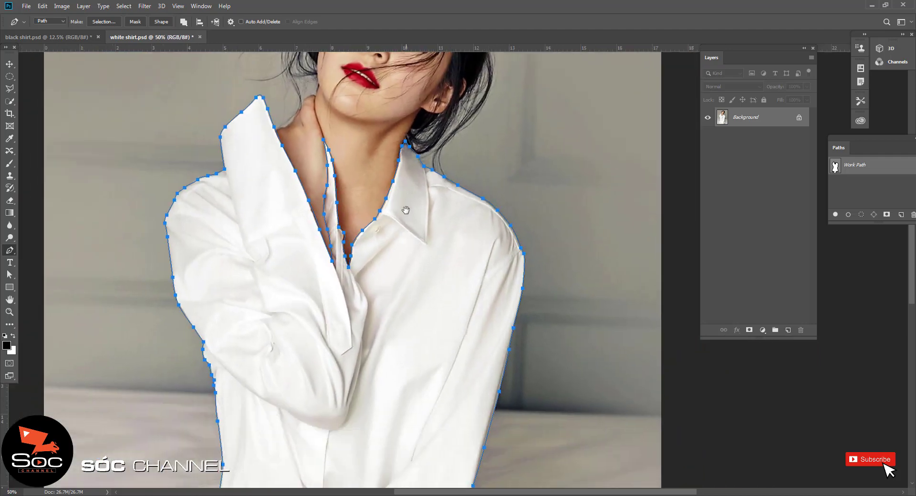
scroll(407, 218, "down", 1)
scroll(408, 218, "down", 1)
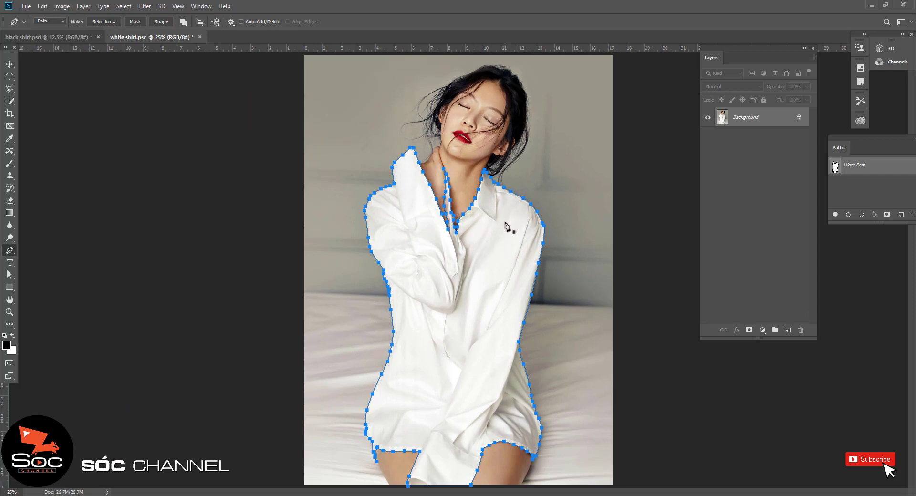
Convert the shirt Work Path into a selection with Make Selection, then zoom out.
right_click(505, 223)
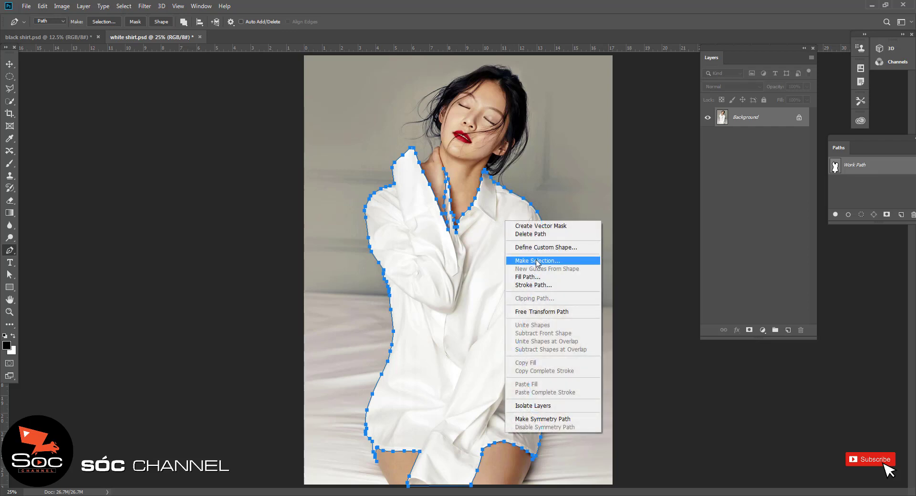
left_click(537, 261)
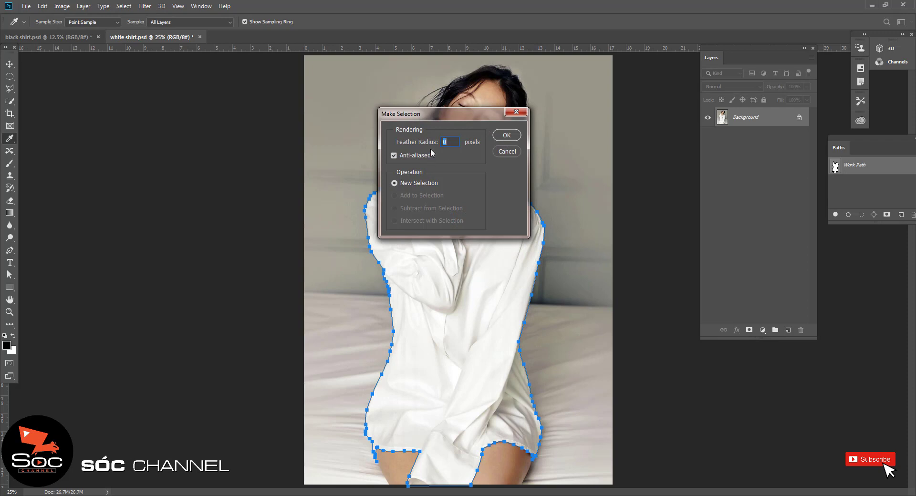
left_click(507, 136)
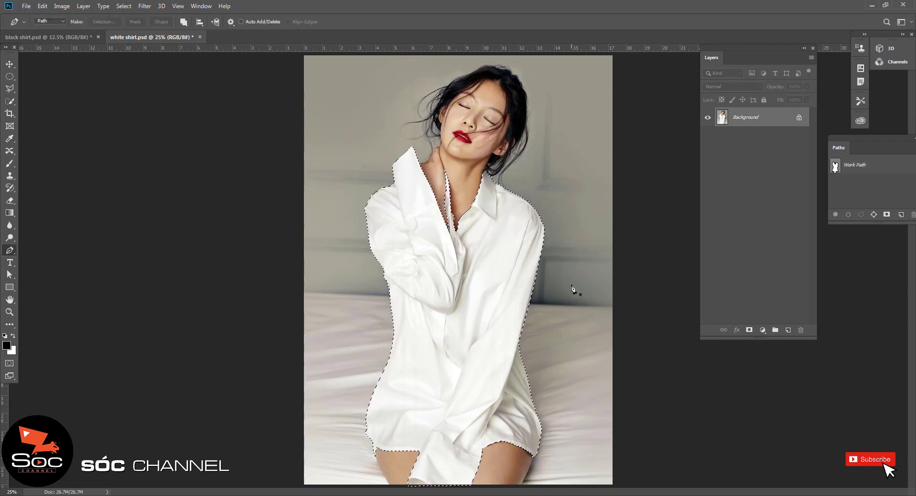
key("ctrl+minus")
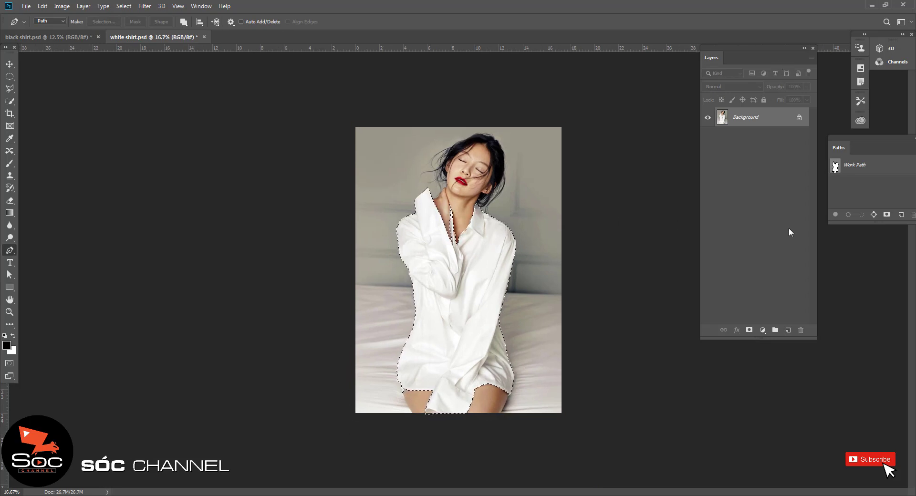
Add a Solid Color fill layer in dark red (6d0202) masked to the shirt.
left_click(762, 330)
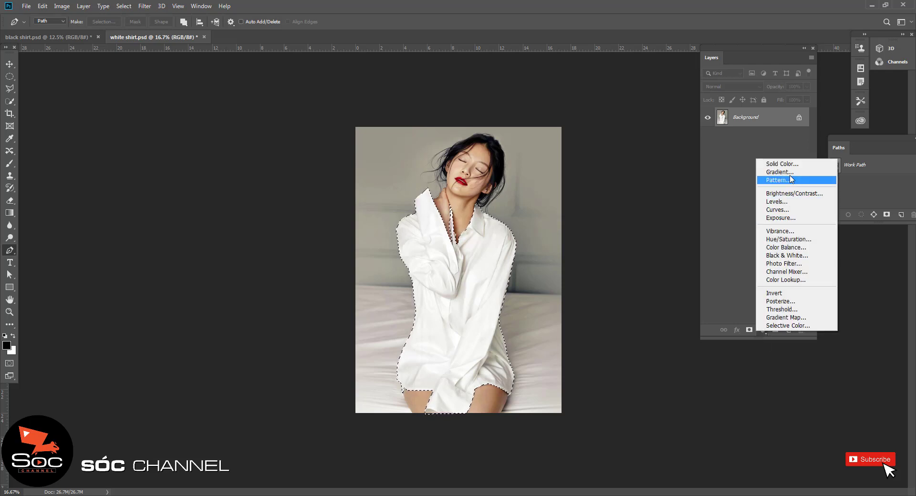
left_click(781, 163)
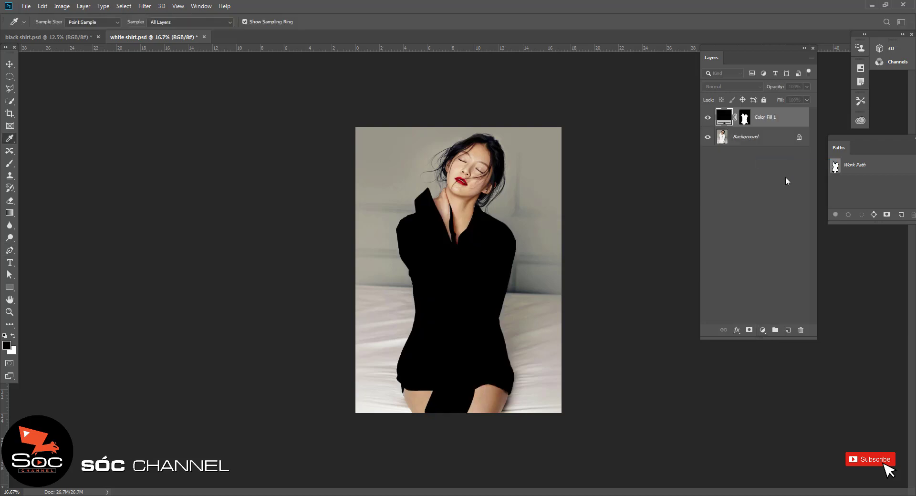
mouse_move(690, 300)
left_mouse_down()
mouse_move(735, 308)
mouse_move(738, 320)
left_mouse_up()
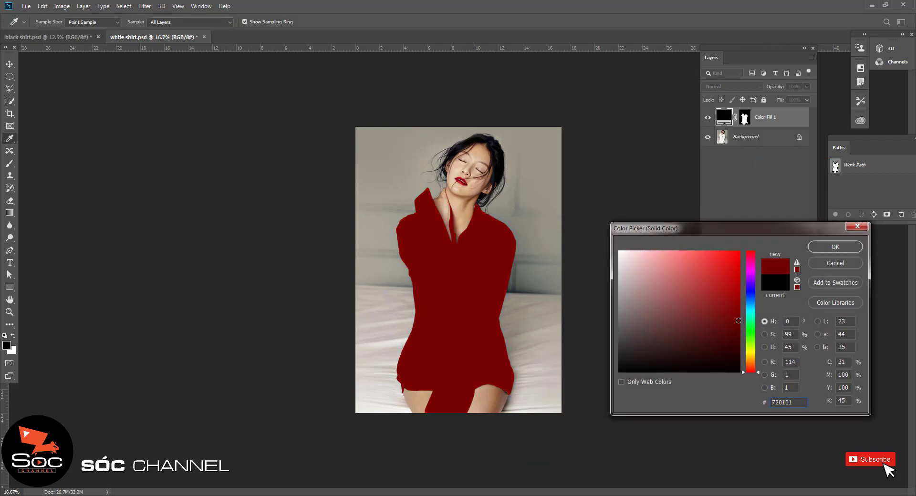
left_click(835, 246)
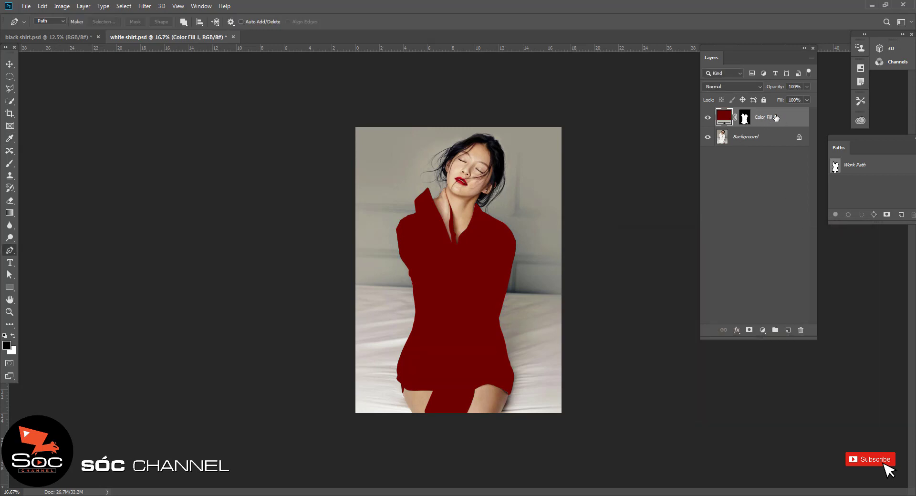
Set the Color Fill 1 blend mode to Multiply and check the red shirt up close.
left_click(747, 87)
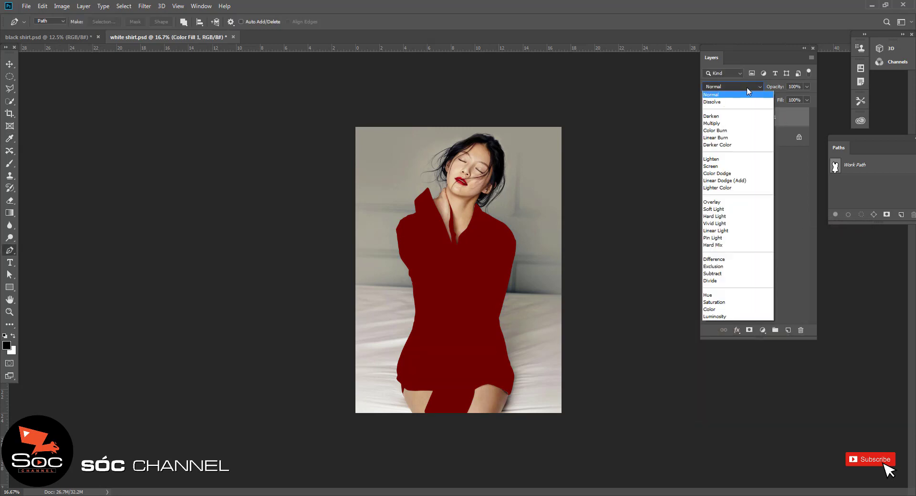
left_click(720, 124)
key("ctrl+plus")
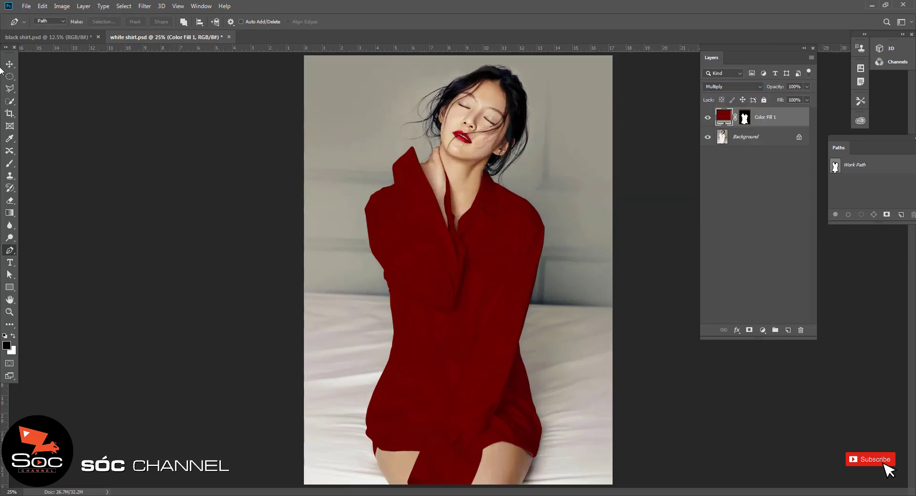
left_click(9, 63)
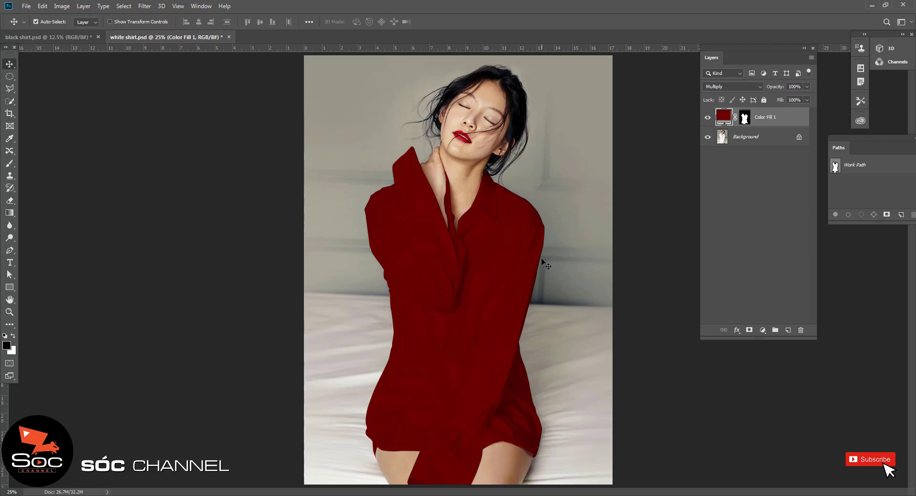
key("ctrl+plus")
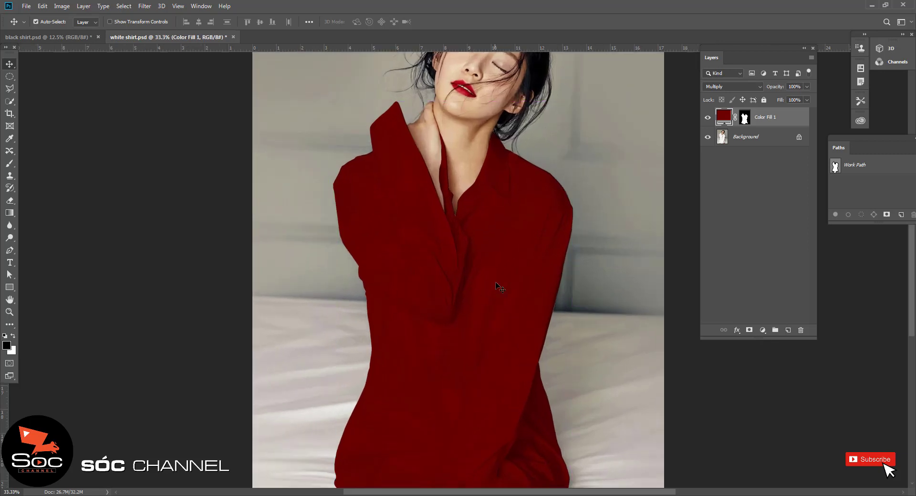
key("ctrl+minus")
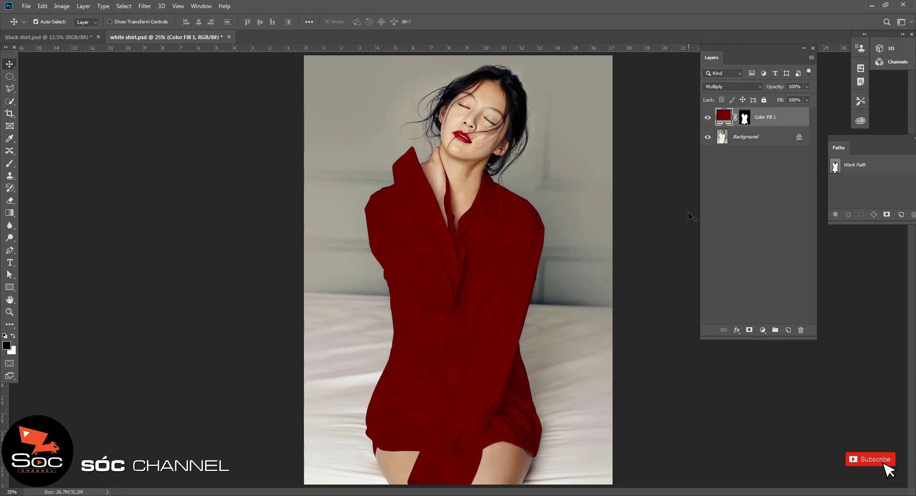
Add a Curves adjustment layer above Color Fill 1, then select the Color Fill 1 layer.
left_click(763, 331)
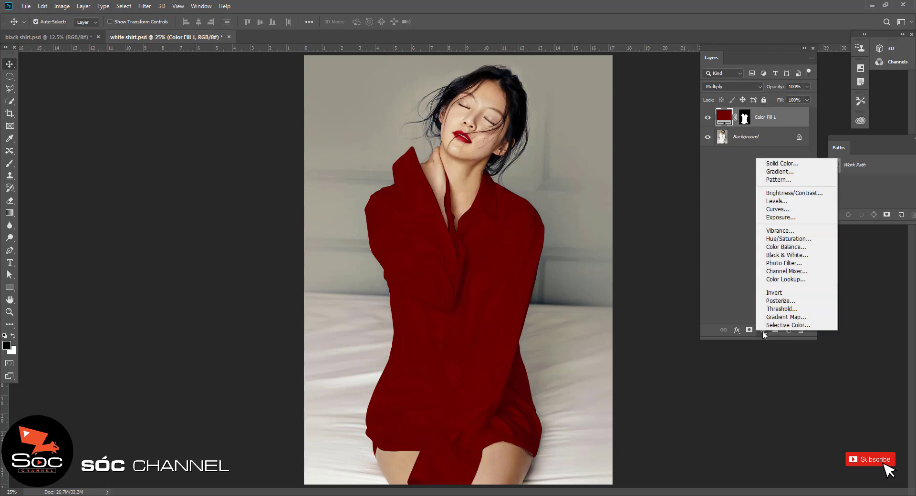
left_click(778, 210)
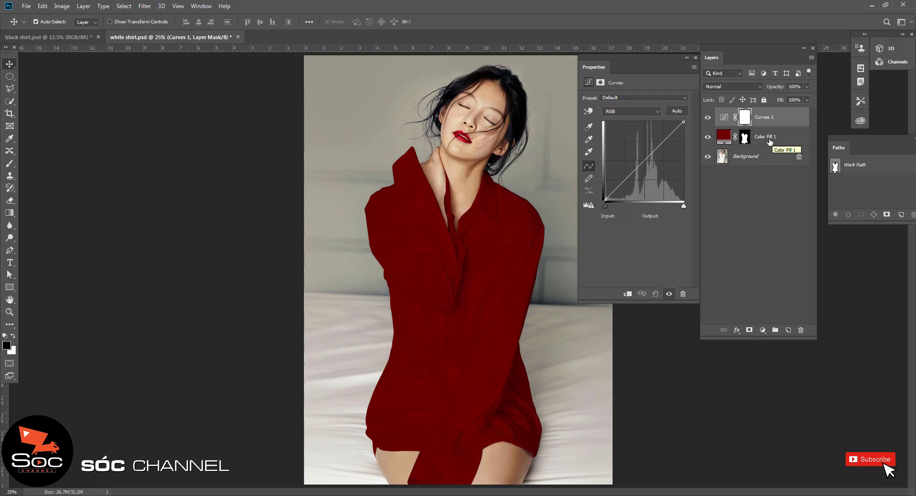
left_click(770, 141)
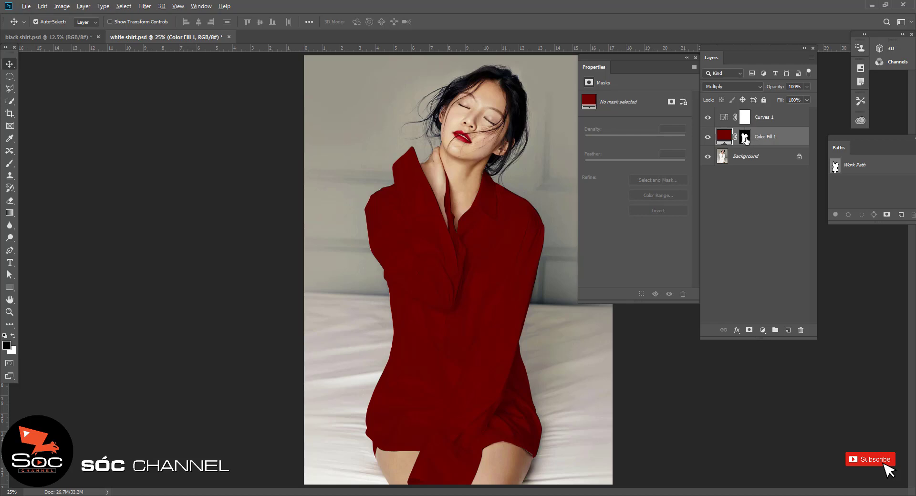
Alt-drag the Color Fill 1 shirt mask onto Curves 1, replacing its mask.
left_click_drag(745, 139, 747, 119)
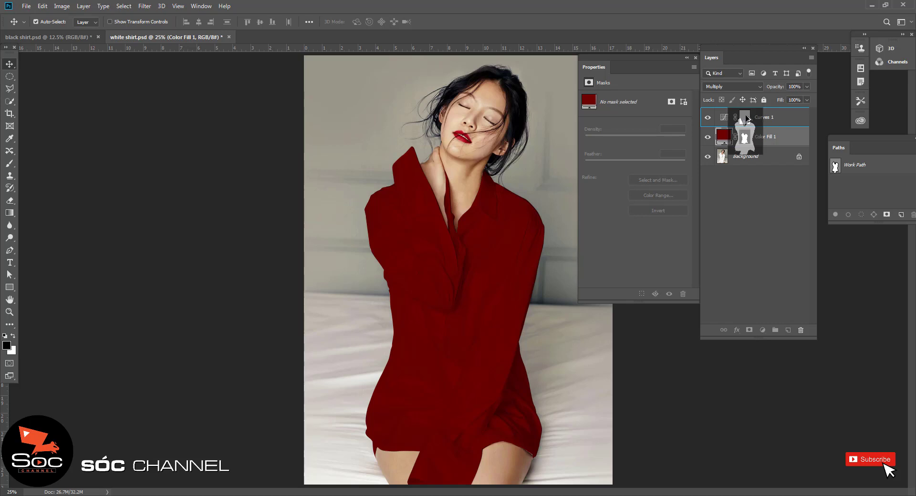
left_click_drag(746, 117, 747, 119)
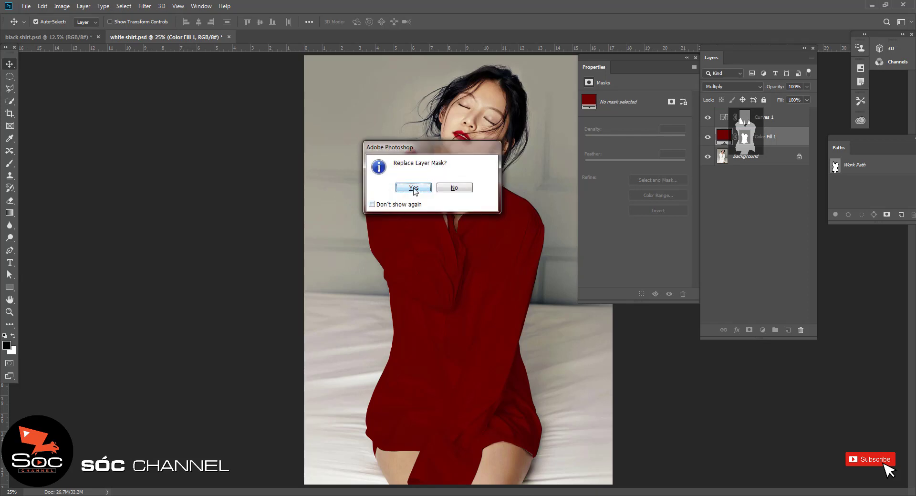
left_click(414, 189)
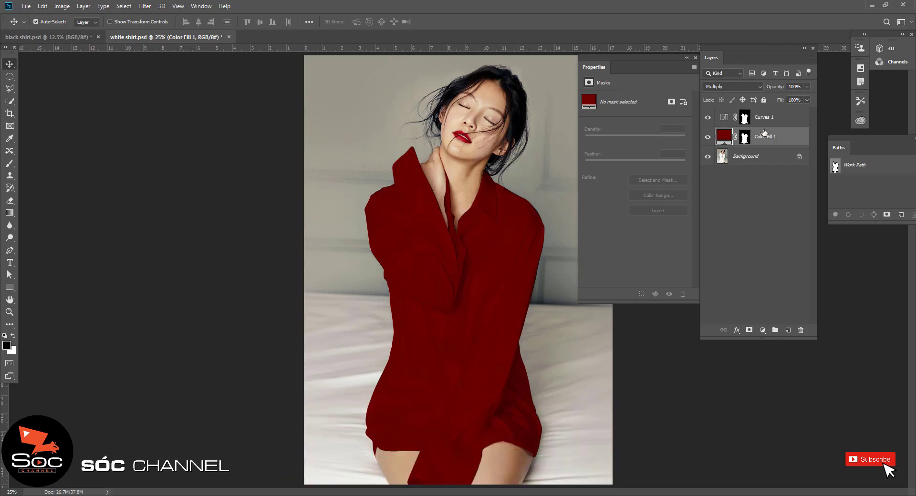
Move the Curves 1 black point right and white point left (input 160 to 255) for more contrast.
left_click(725, 118)
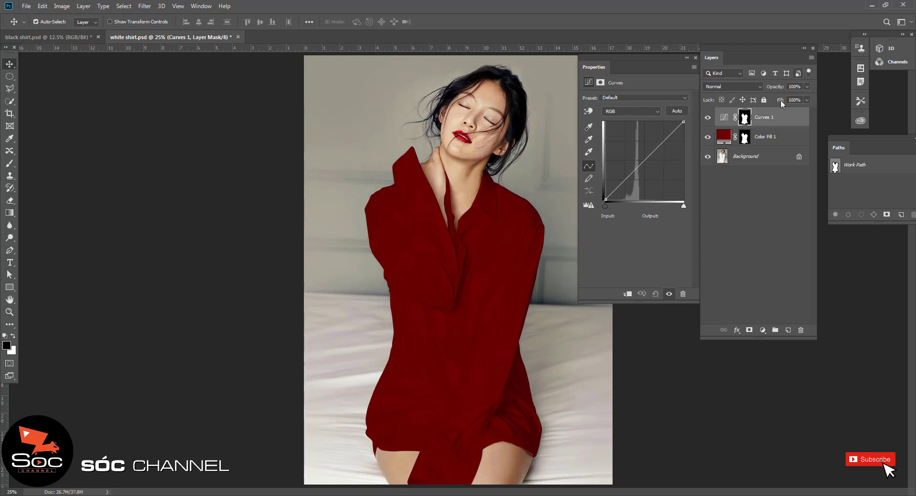
left_click(724, 119)
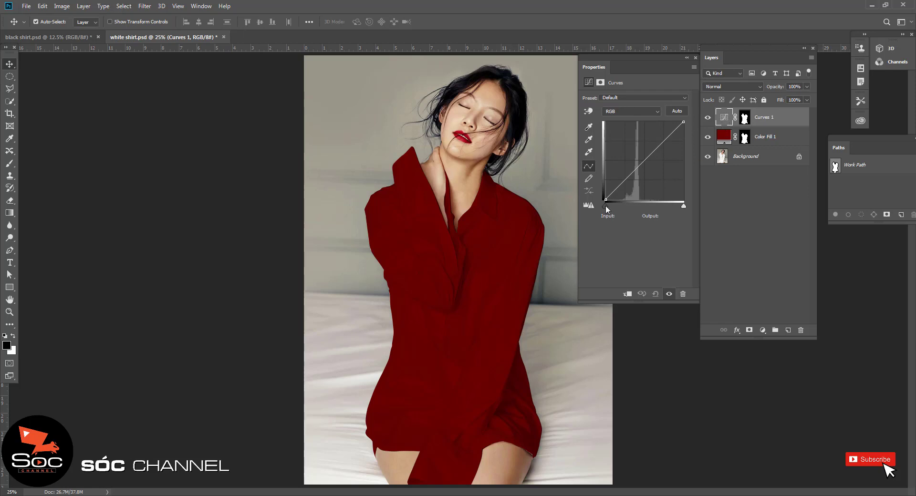
left_click_drag(605, 205, 616, 206)
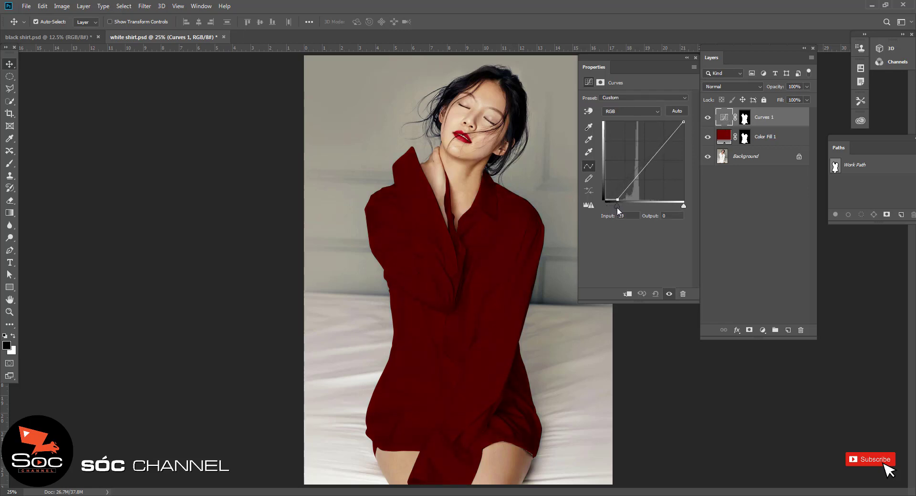
left_click_drag(684, 122, 669, 122)
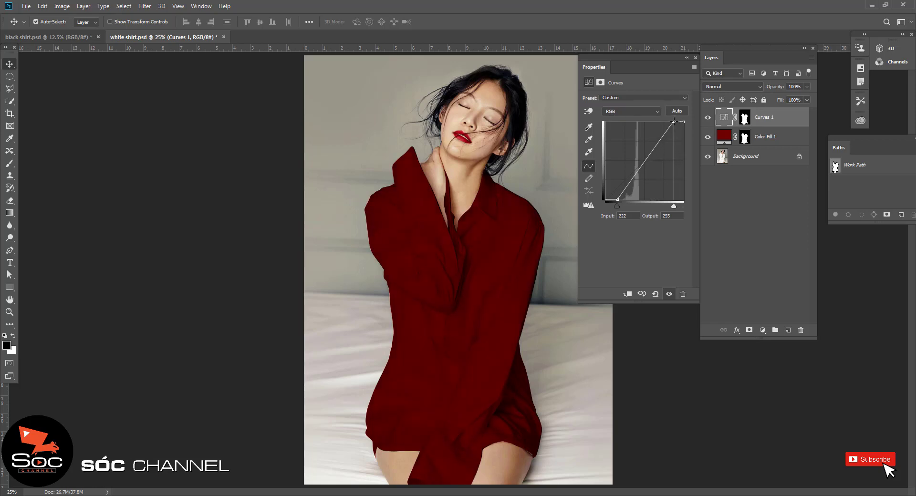
left_click_drag(618, 205, 624, 205)
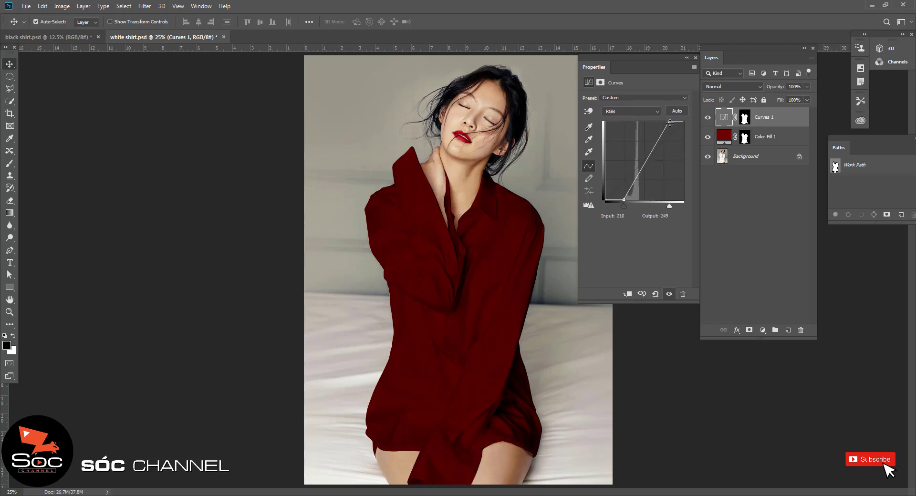
left_click_drag(669, 122, 657, 122)
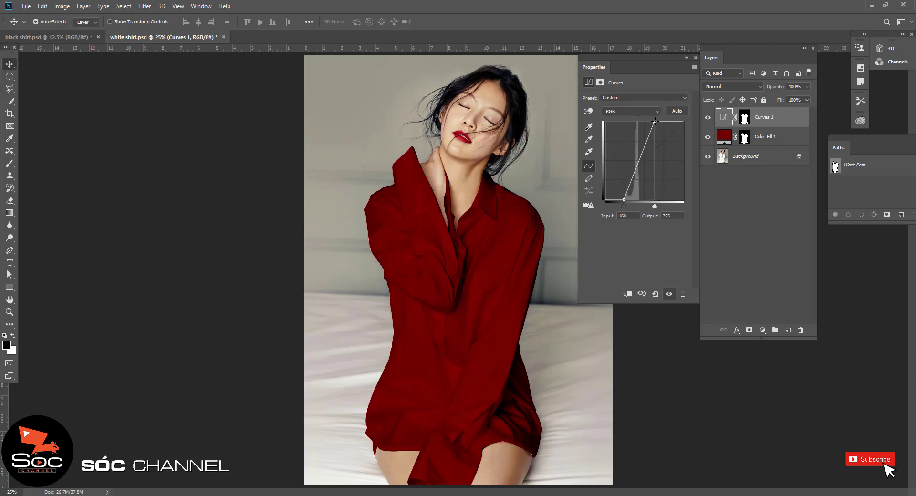
left_click(530, 132)
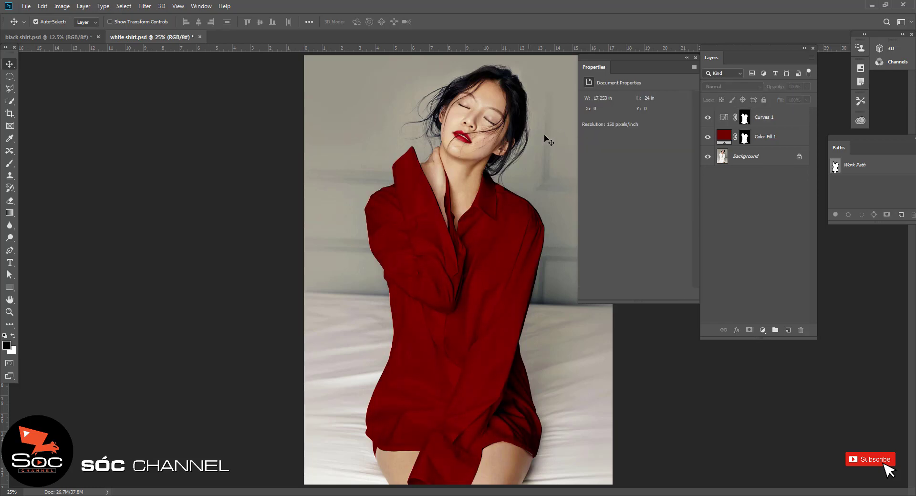
key("ctrl+minus")
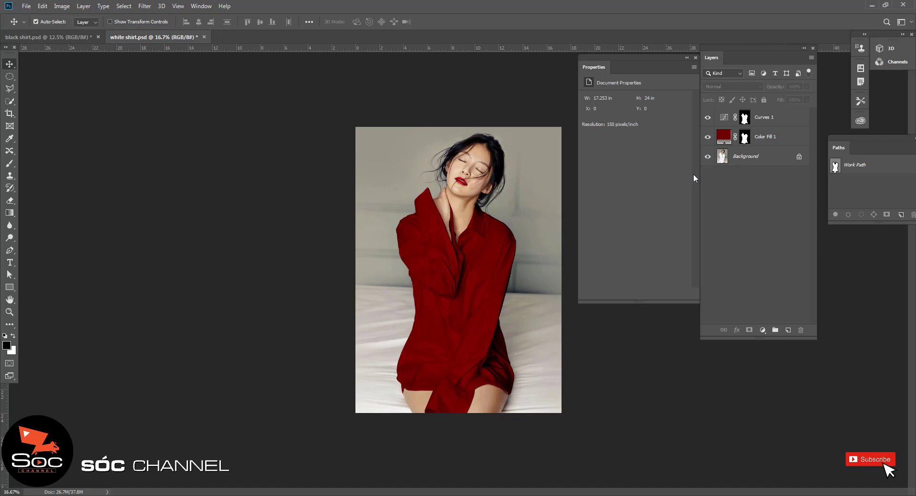
Try several hues for Color Fill 1, then settle on dark grey #474747.
double_click(723, 139)
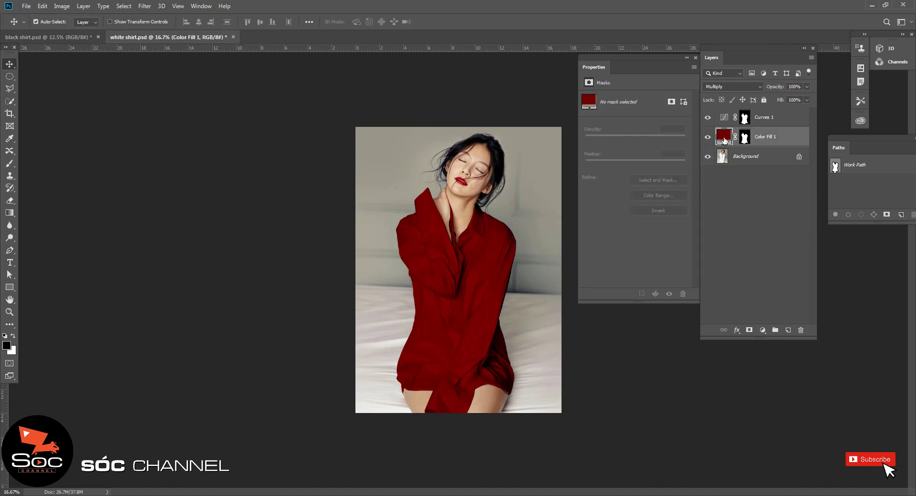
type("2b2f57")
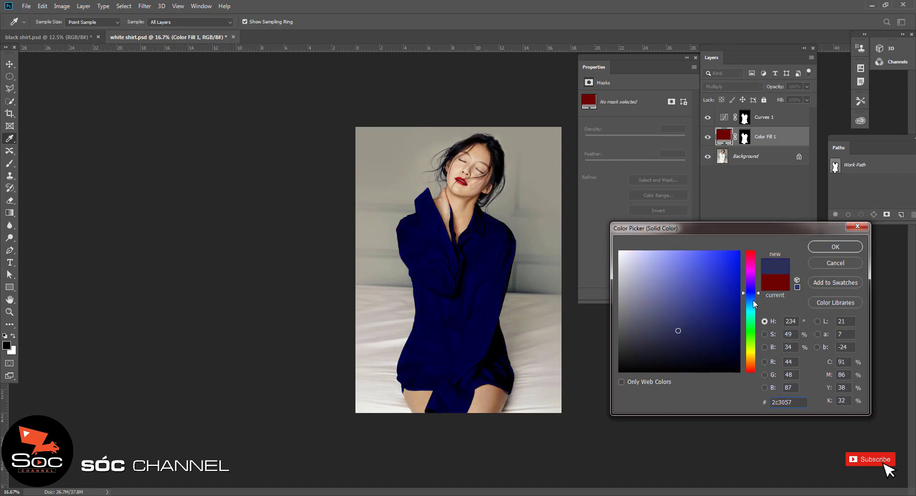
left_click_drag(750, 293, 750, 268)
mouse_move(680, 330)
left_mouse_down()
mouse_move(672, 255)
mouse_move(727, 320)
left_mouse_up()
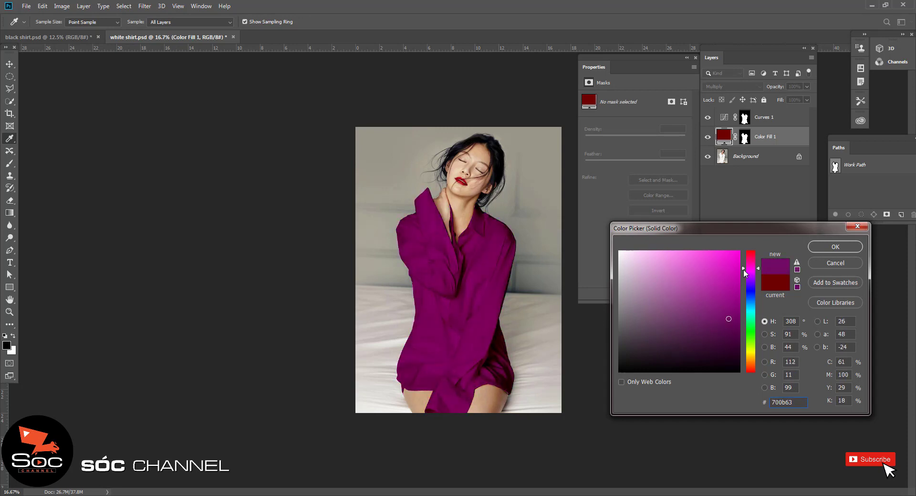
mouse_move(747, 269)
left_mouse_down()
mouse_move(743, 369)
mouse_move(743, 336)
mouse_move(709, 329)
mouse_move(700, 345)
mouse_move(625, 359)
mouse_move(622, 350)
mouse_move(670, 343)
mouse_move(638, 353)
mouse_move(617, 348)
mouse_move(620, 338)
mouse_move(619, 373)
left_mouse_up()
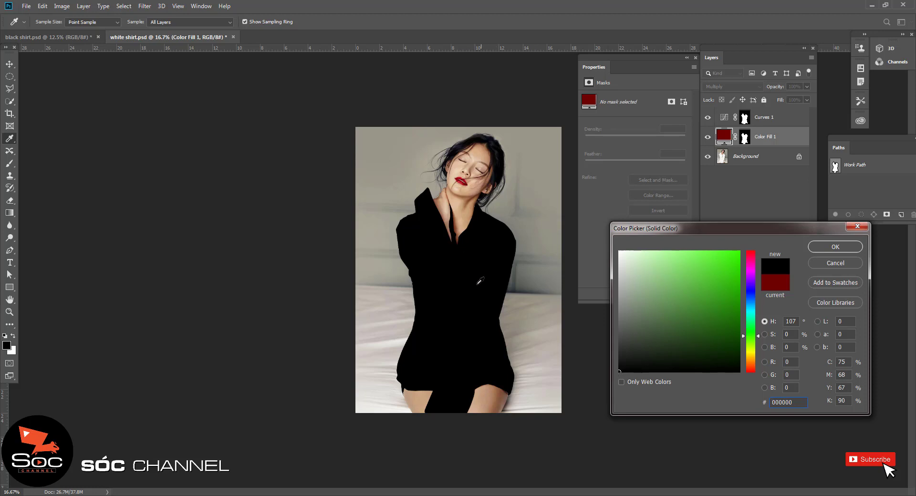
left_click_drag(620, 370, 618, 339)
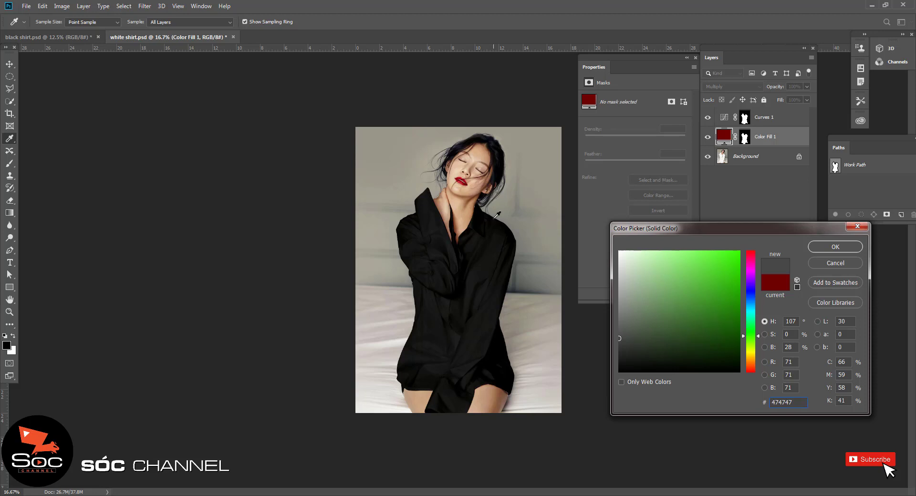
left_click(833, 248)
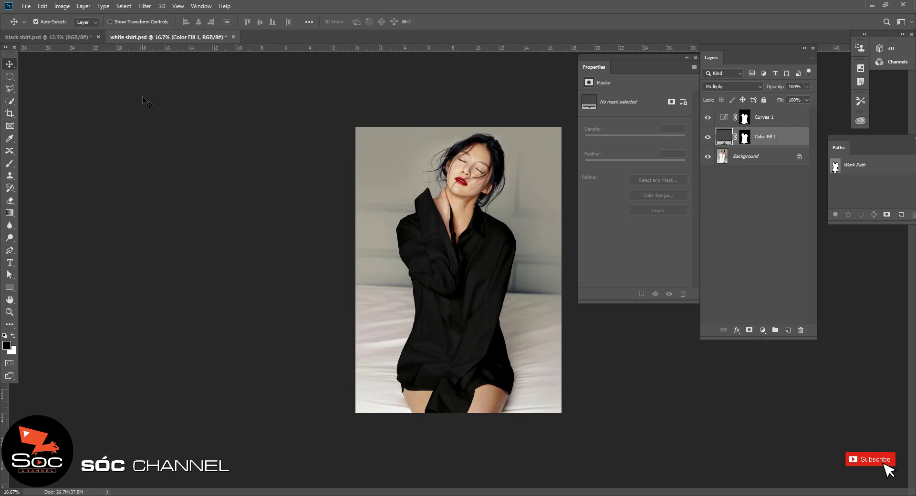
Switch to black shirt.psd, hide the path outline, and shift the Paths panel left.
left_click(48, 37)
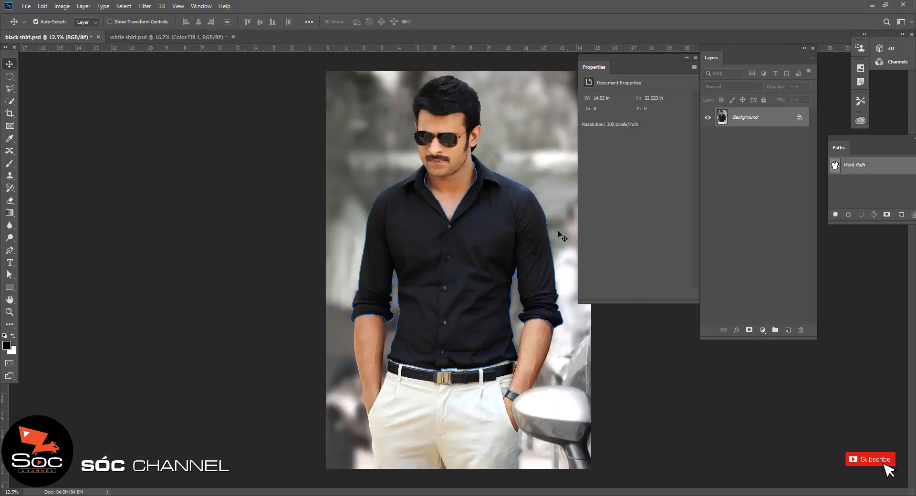
key("ctrl+h")
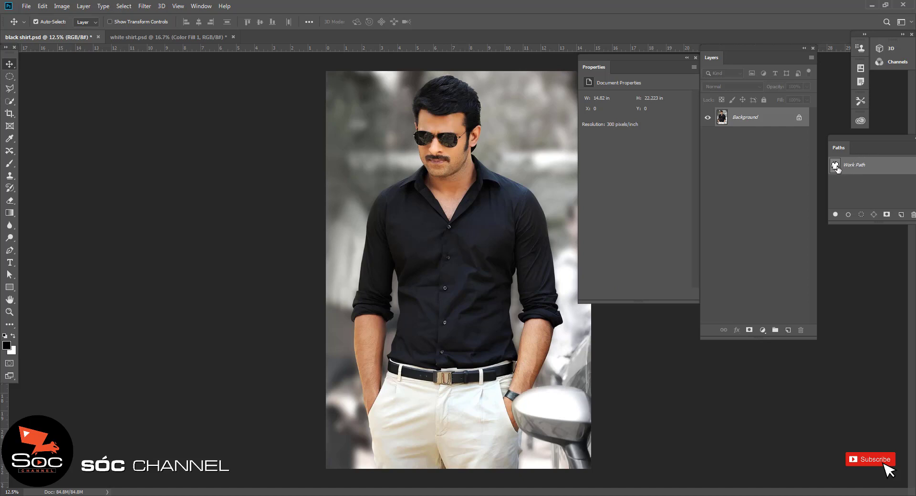
left_click_drag(890, 151, 866, 150)
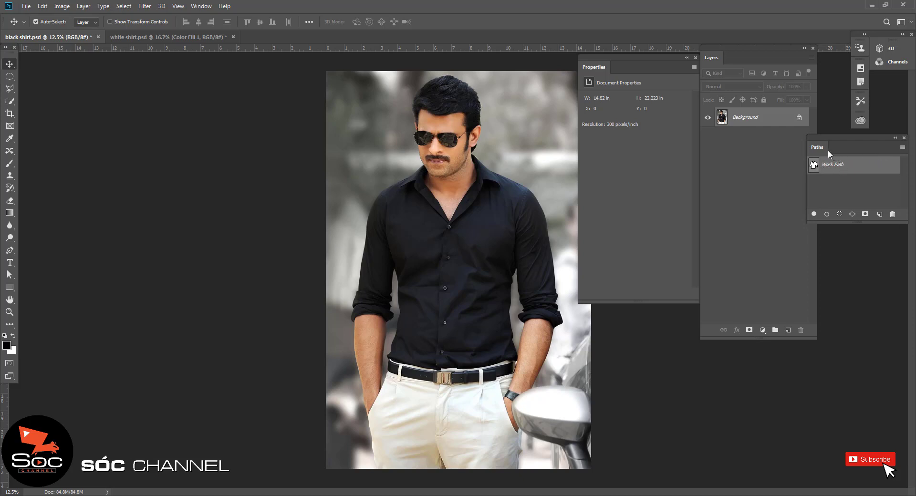
left_click_drag(848, 146, 822, 145)
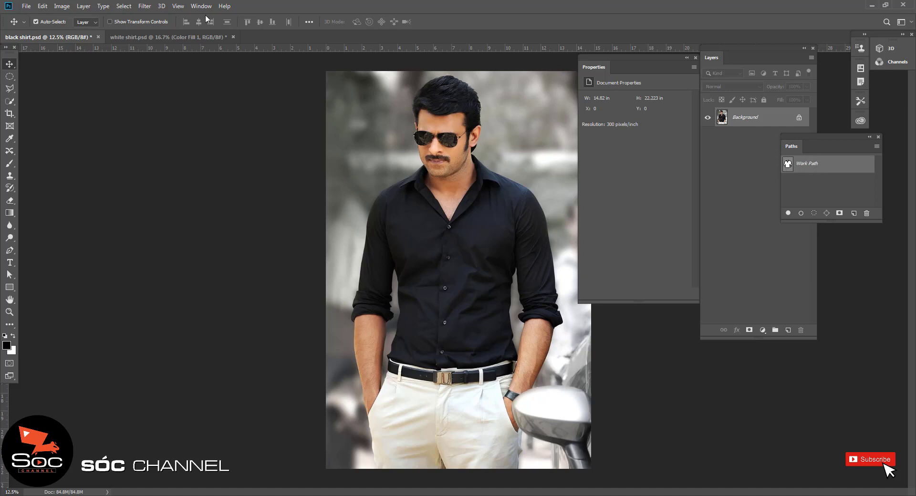
Close the Paths panel and reopen it from Window > Paths.
left_click(878, 137)
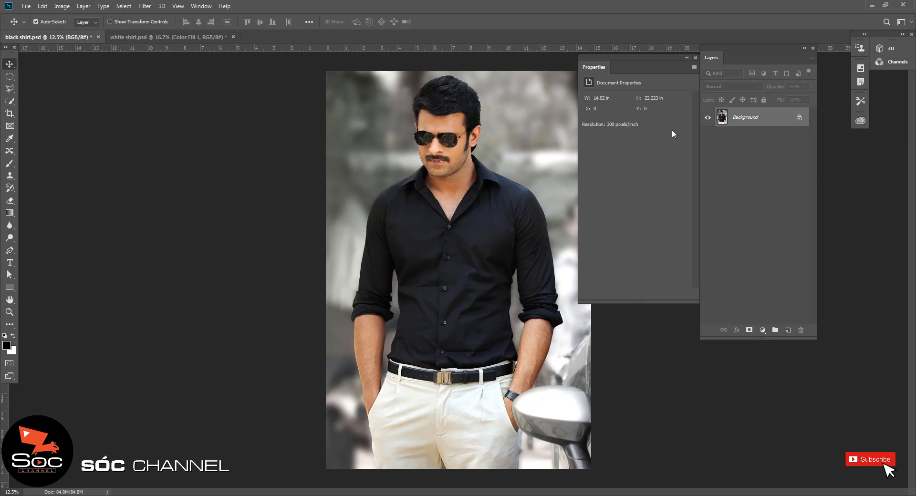
left_click(205, 6)
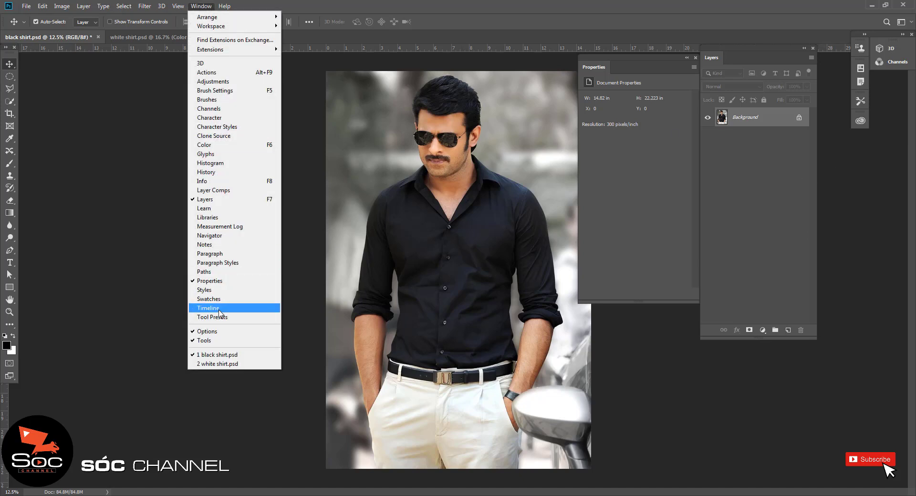
left_click(205, 272)
mouse_move(818, 155)
left_mouse_down()
mouse_move(846, 164)
mouse_move(836, 173)
left_mouse_up()
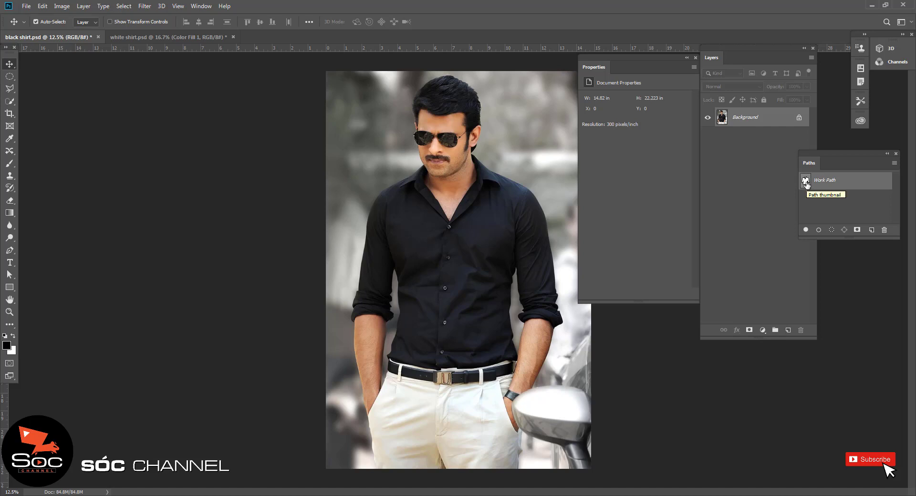
Ctrl-click the Work Path to select the man's shirt, and float the Layers panel lower.
key("ctrl")
left_click(806, 181, "ctrl")
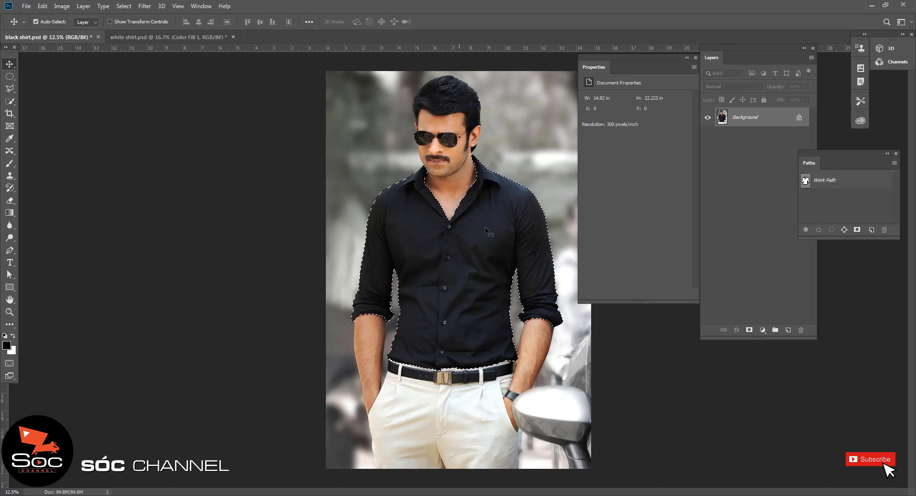
left_click_drag(743, 60, 682, 78)
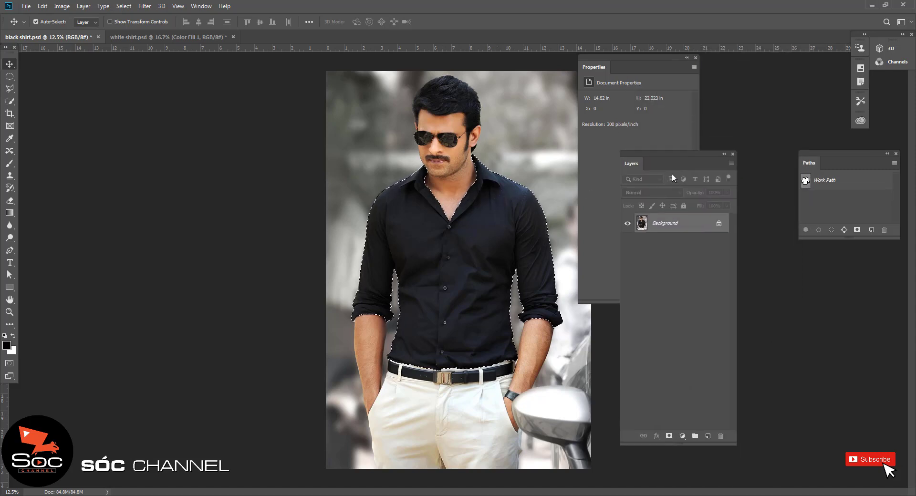
left_click_drag(682, 79, 679, 165)
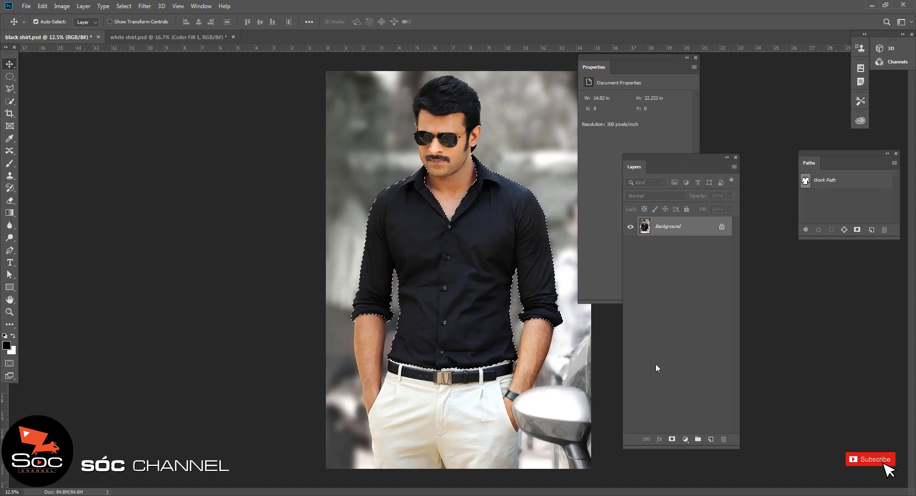
Add a dark red Solid Color fill layer masked to the man's shirt.
left_click(685, 440)
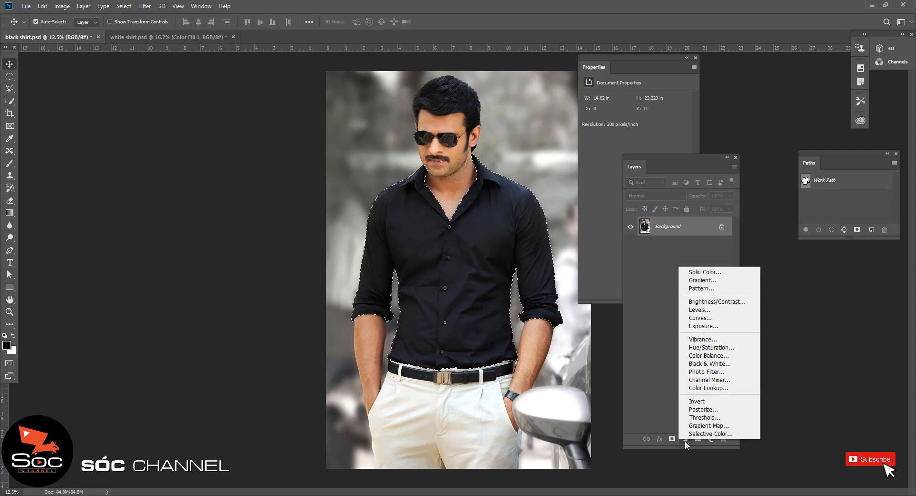
left_click(715, 273)
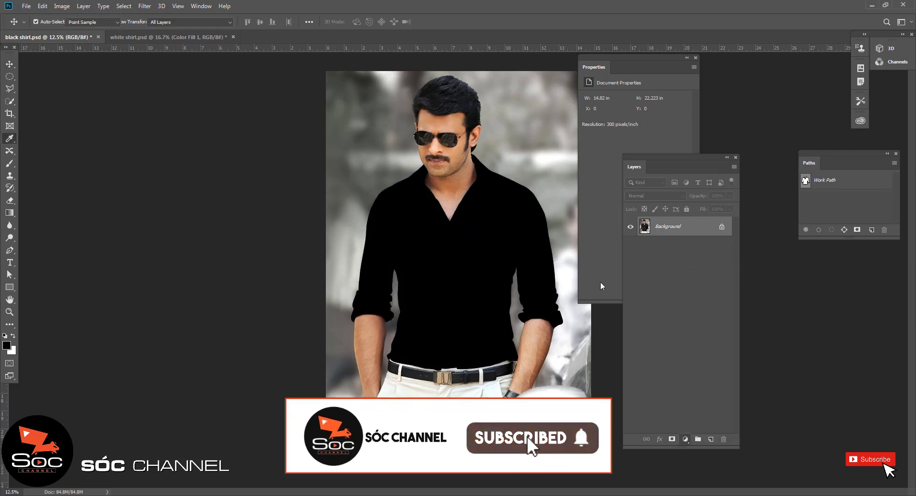
left_click_drag(736, 340, 734, 330)
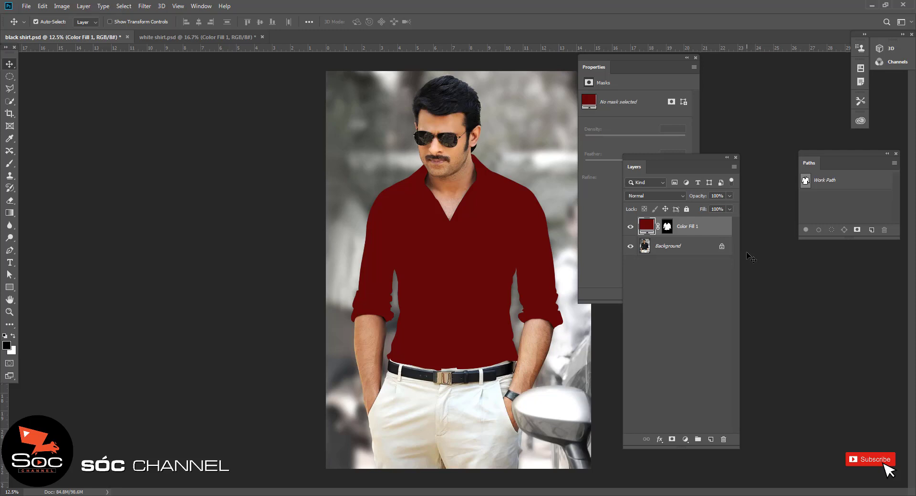
left_click(661, 193)
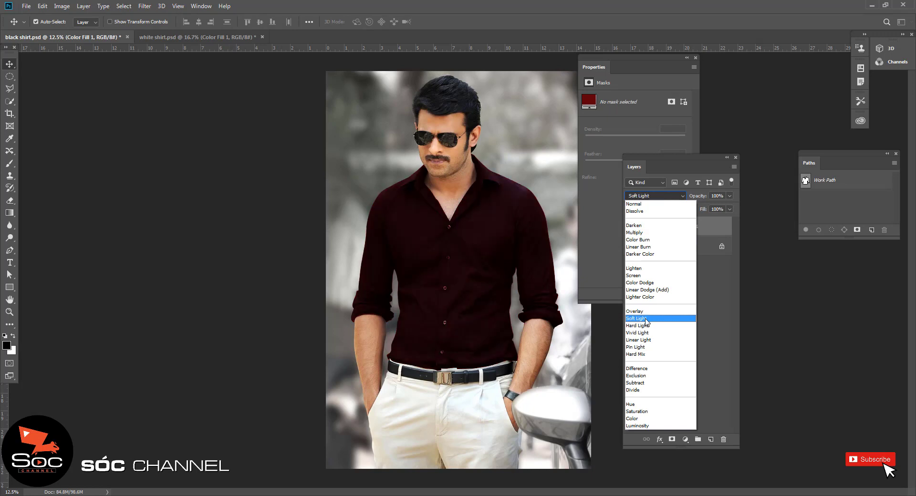
Set Color Fill 1 to Soft Light and change its colour to brighter red c70000.
left_click(645, 318)
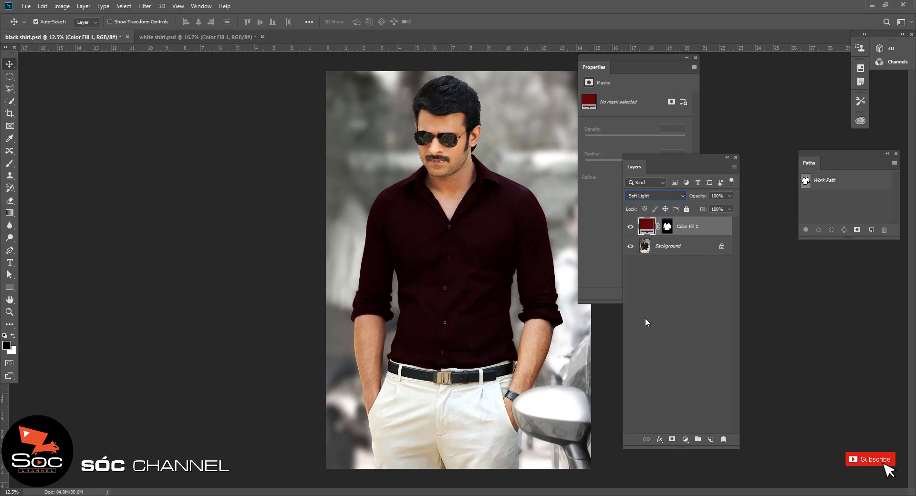
double_click(643, 237)
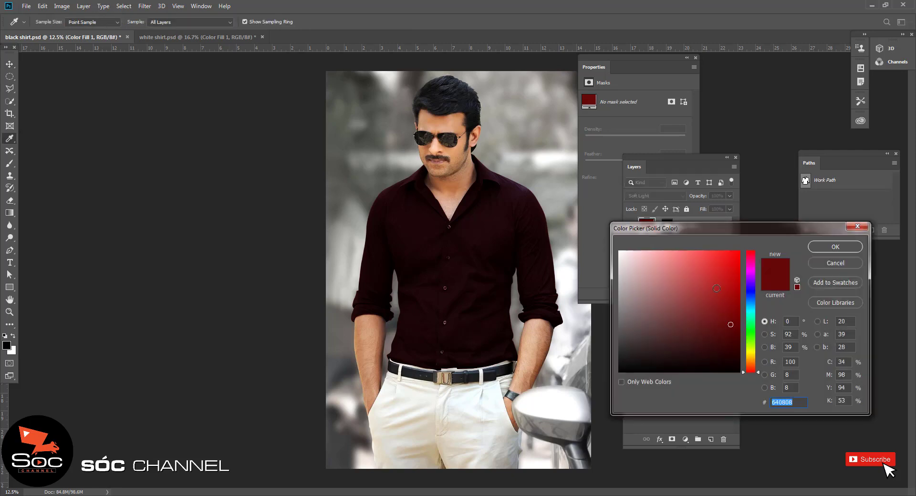
type("c70000")
left_click_drag(739, 277, 742, 264)
left_click(834, 247)
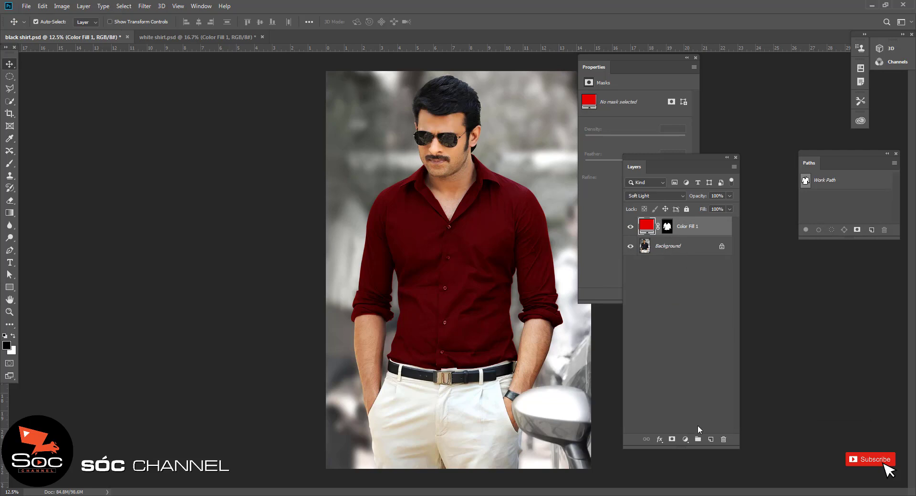
Add a Curves adjustment layer, then select the Color Fill 1 layer.
left_click(685, 439)
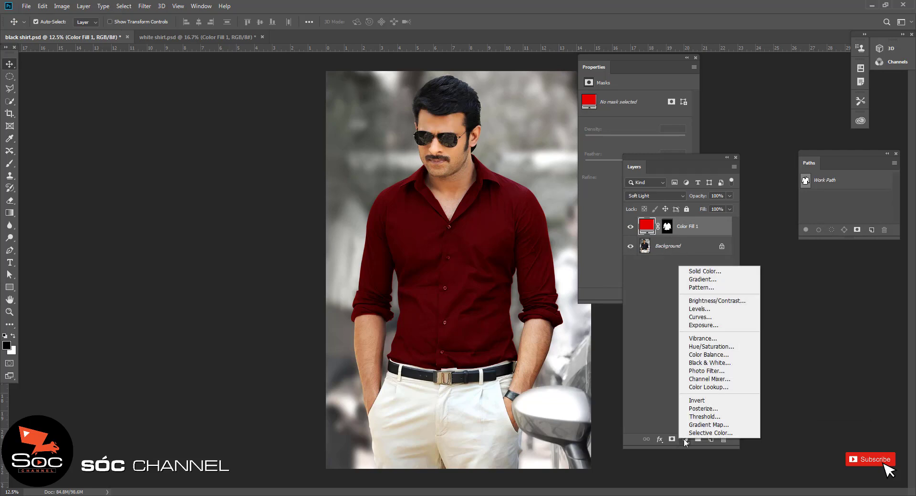
left_click(697, 318)
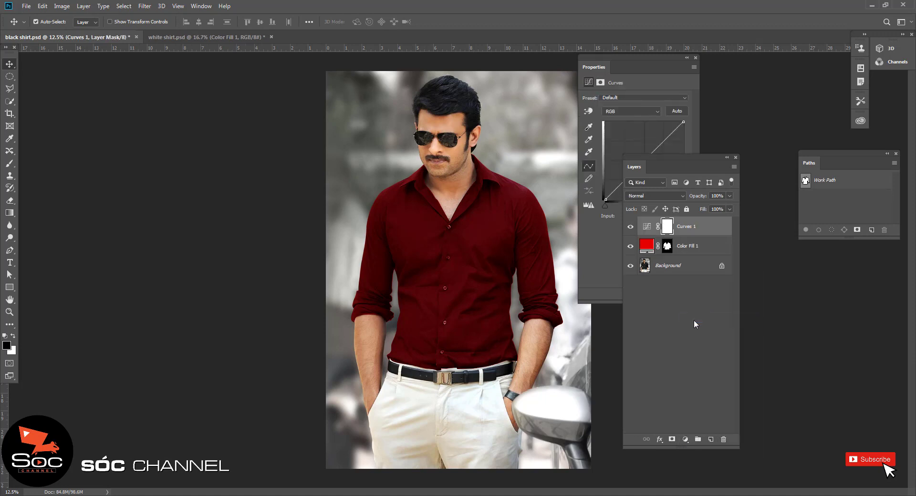
left_click(689, 254)
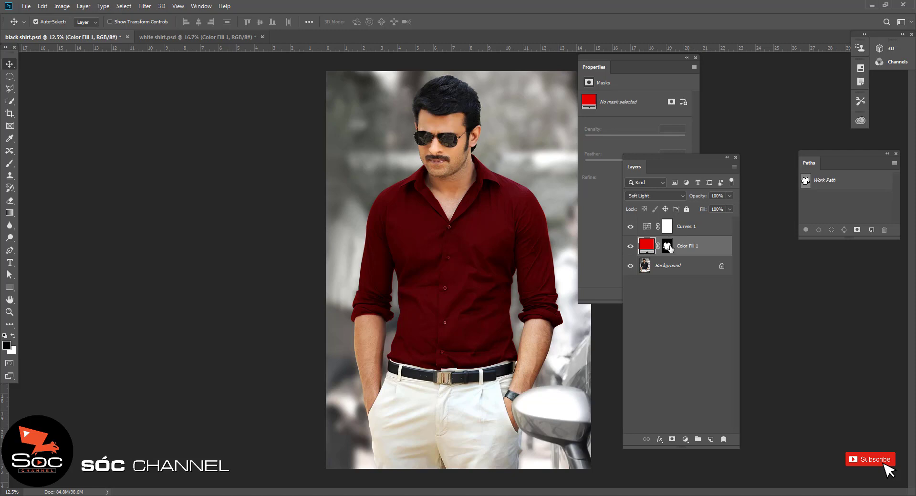
Alt-drag Color Fill 1's shirt mask onto Curves 1, replacing its existing mask.
left_click_drag(669, 248, 670, 232)
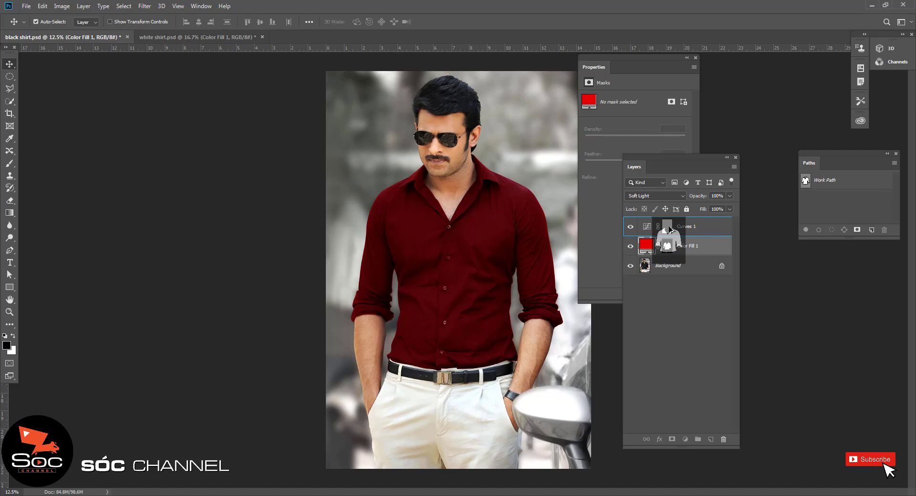
left_click_drag(669, 230, 670, 231)
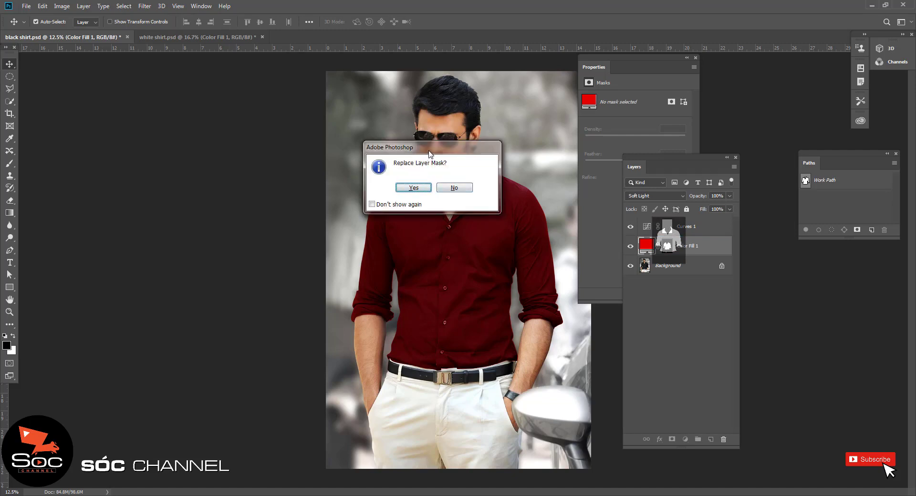
left_click(413, 187)
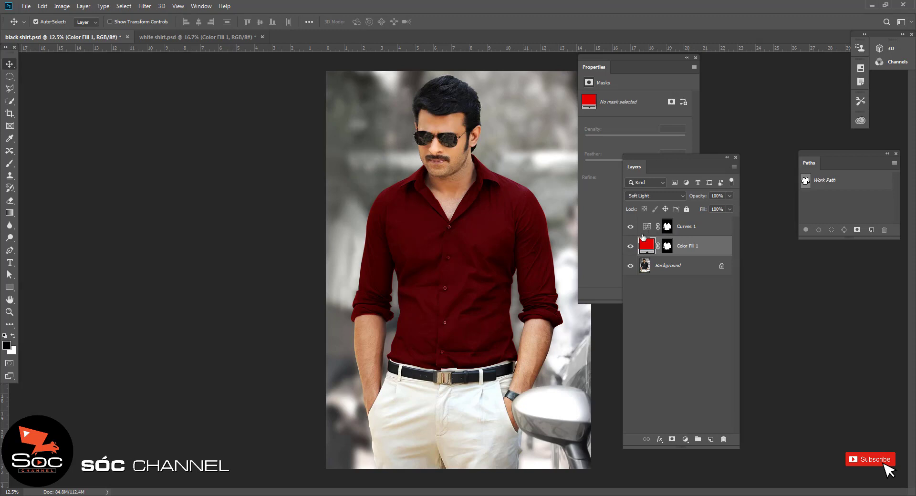
Steepen the Curves 1 curve so input 151 maps to output 255.
left_click(646, 228)
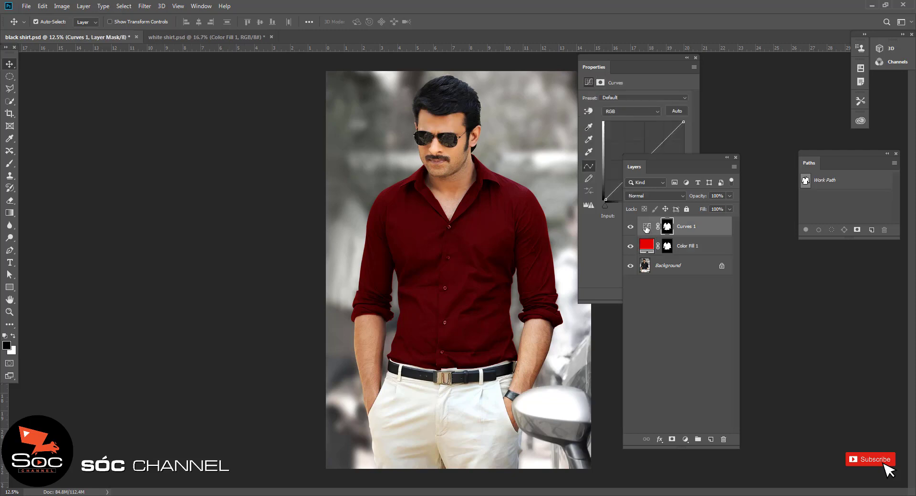
left_click(645, 228)
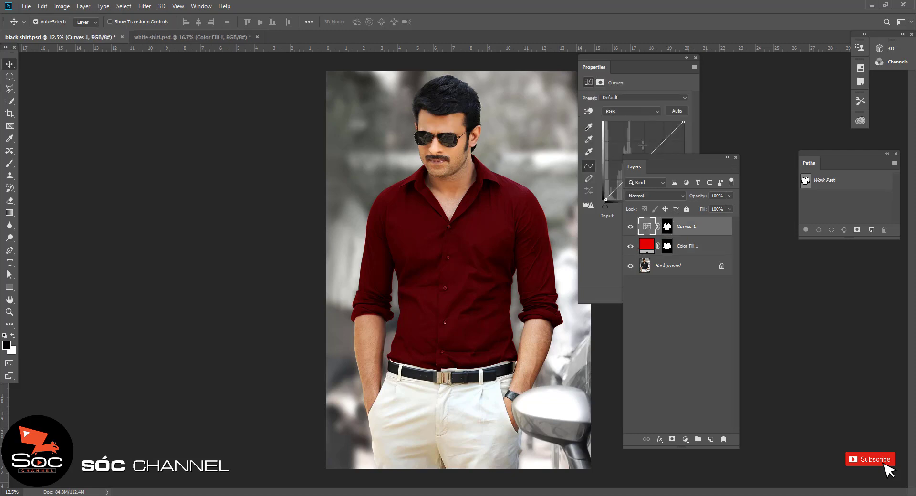
left_click_drag(630, 68, 597, 62)
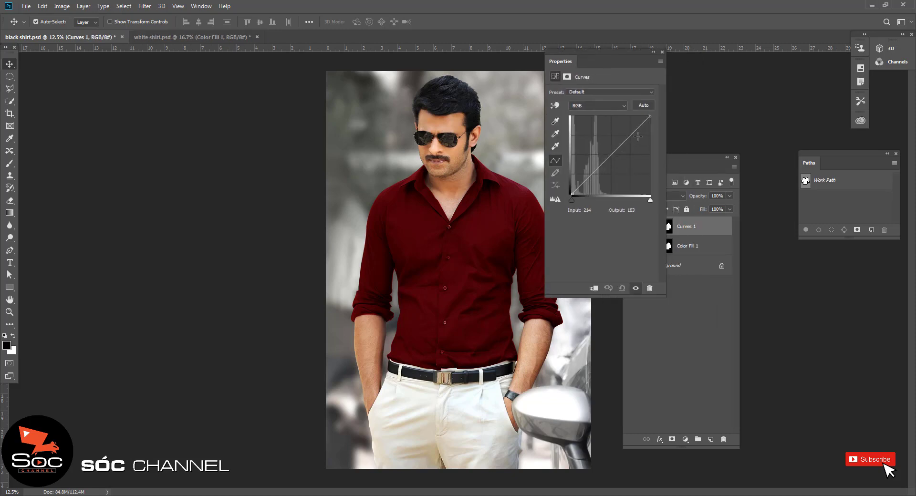
left_click_drag(650, 118, 621, 117)
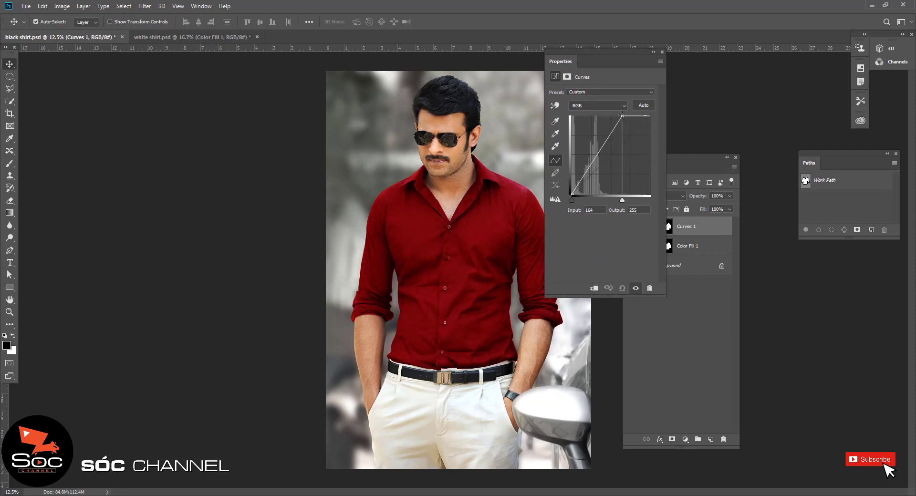
mouse_move(607, 63)
left_mouse_down()
mouse_move(537, 86)
mouse_move(580, 87)
left_mouse_up()
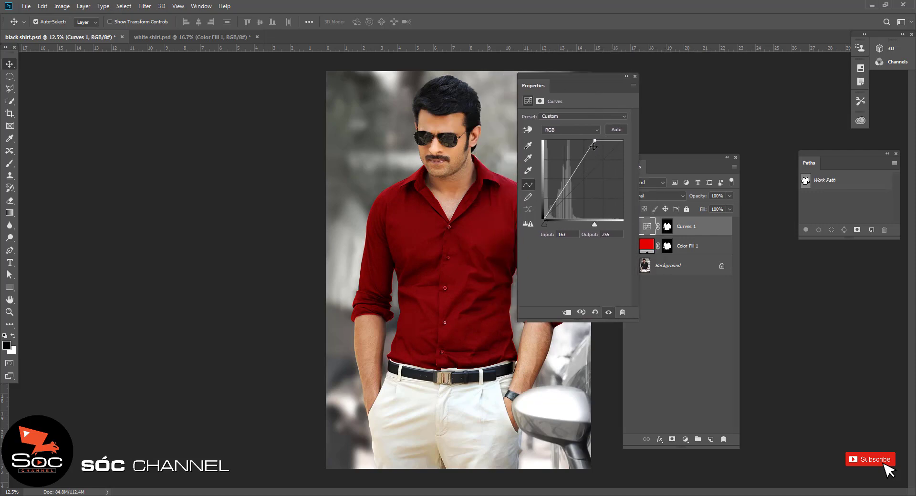
left_click_drag(593, 141, 590, 140)
Move the Properties panel aside and select the Color Fill 1 layer.
left_click_drag(624, 93, 667, 87)
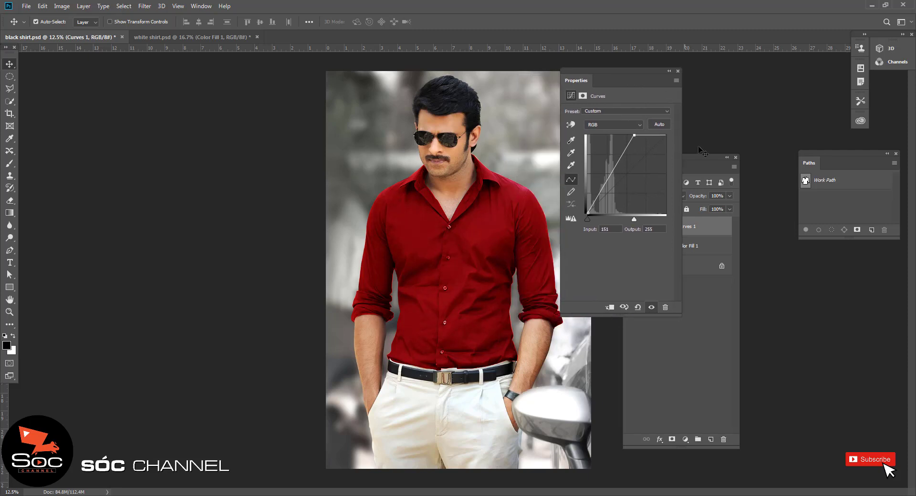
left_click(703, 167)
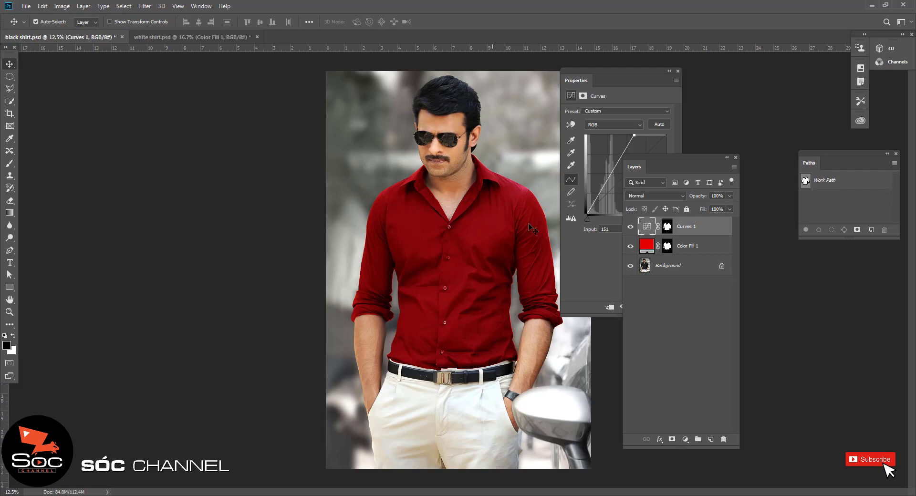
left_click(648, 247)
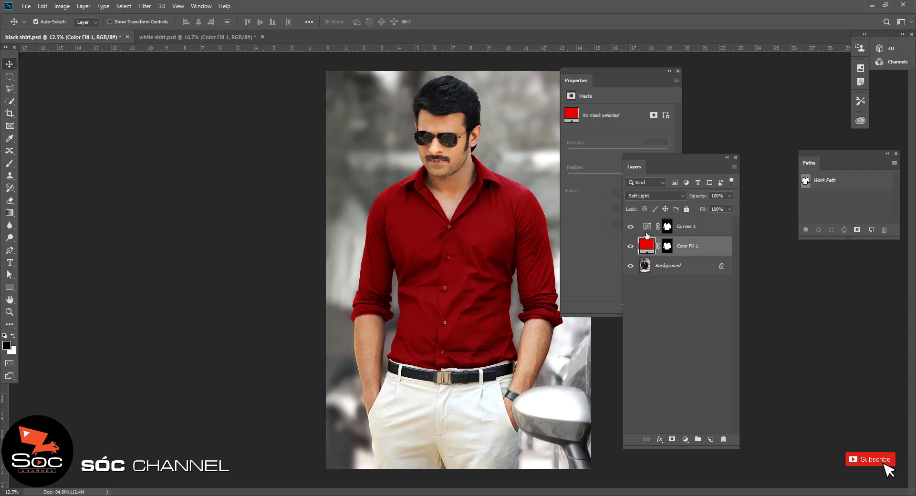
Change the Color Fill 1 colour to navy blue #1f2b88.
double_click(647, 247)
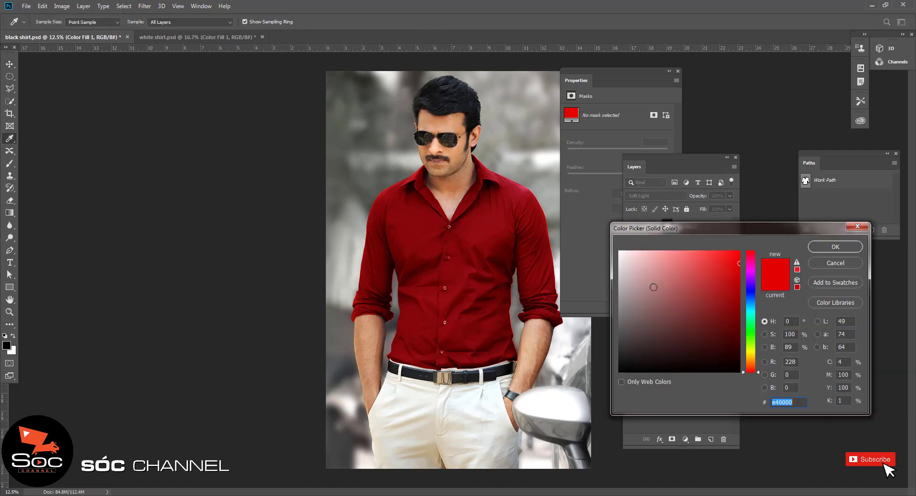
left_click(751, 287)
left_click(650, 335)
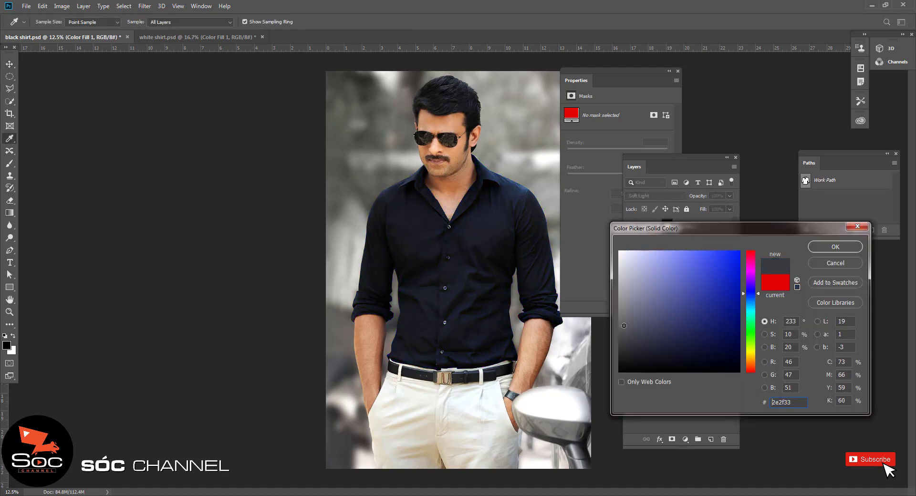
mouse_move(650, 336)
left_mouse_down()
mouse_move(684, 310)
mouse_move(696, 323)
left_mouse_up()
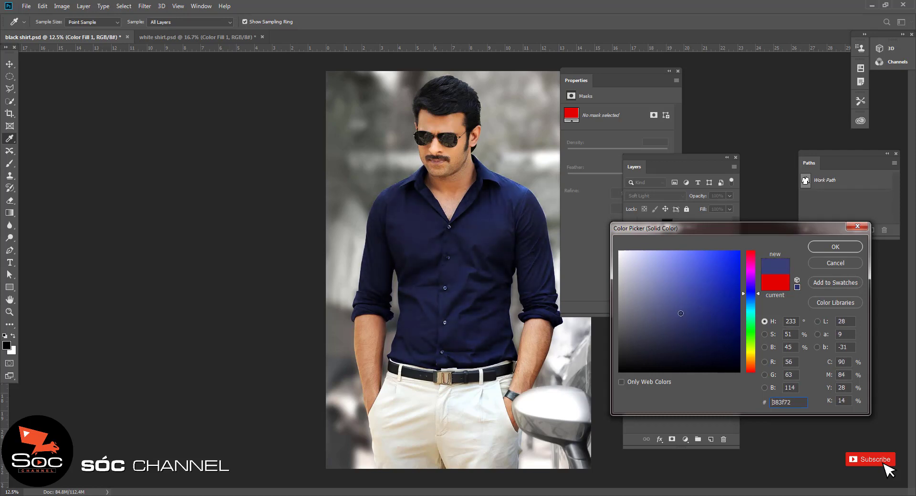
left_click_drag(696, 324, 712, 307)
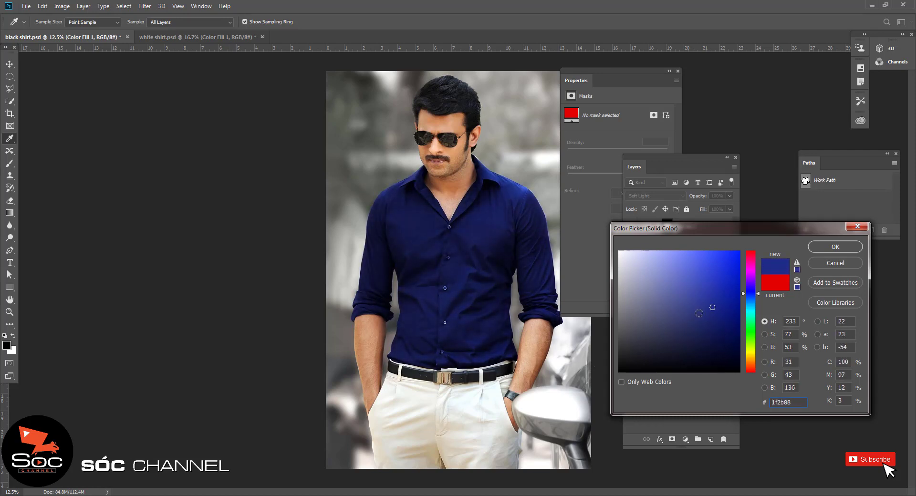
left_click(835, 247)
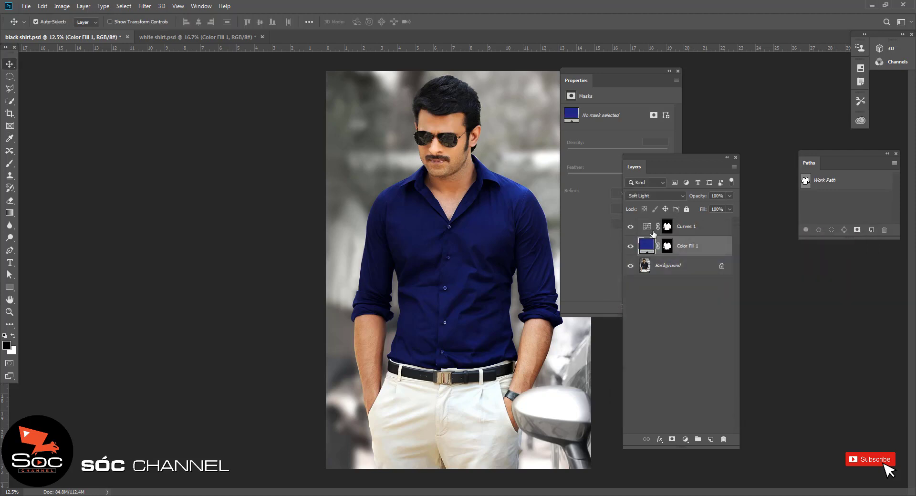
Try white for Color Fill 1, then cancel to keep the blue.
left_click(687, 228)
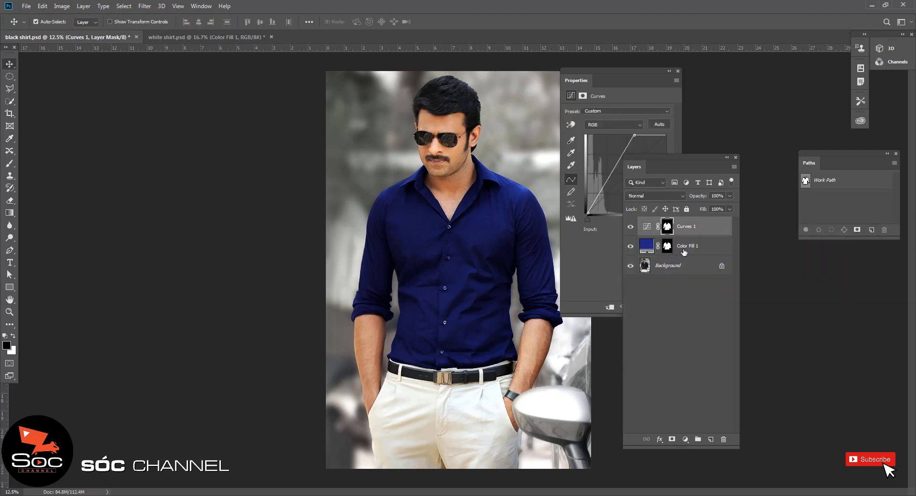
left_click(647, 247)
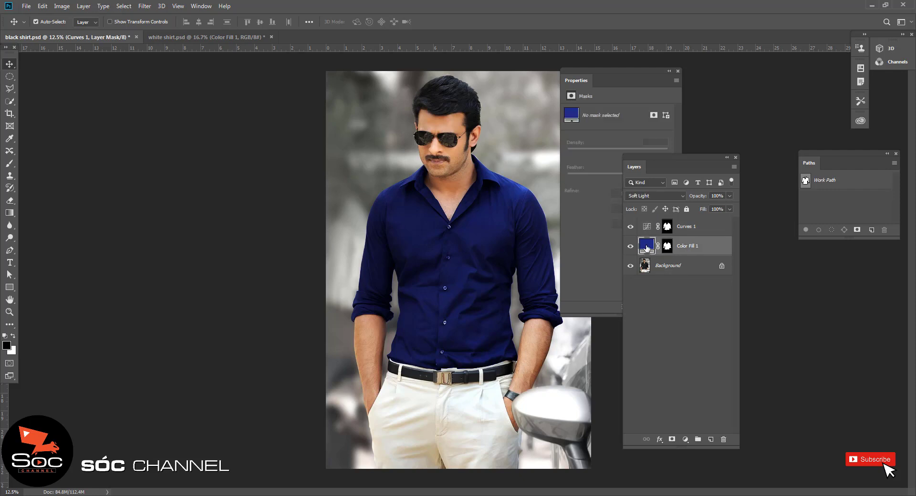
double_click(647, 247)
left_click_drag(648, 262, 619, 252)
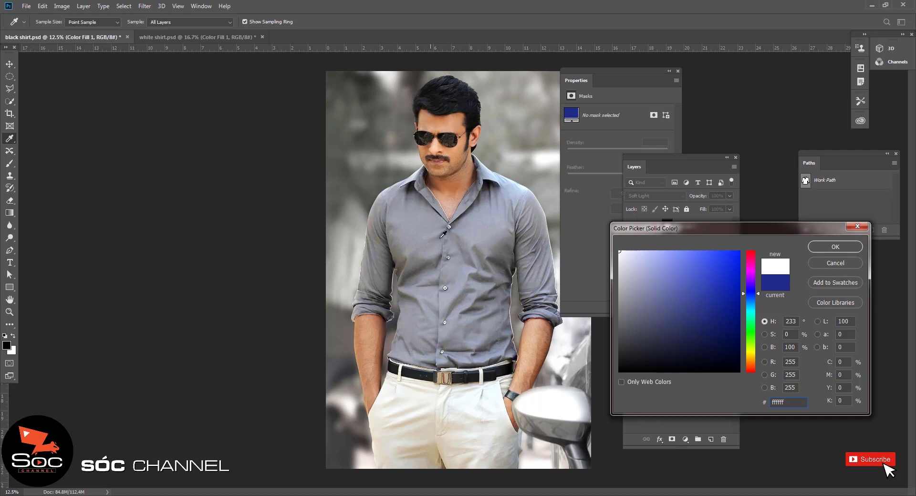
left_click(831, 264)
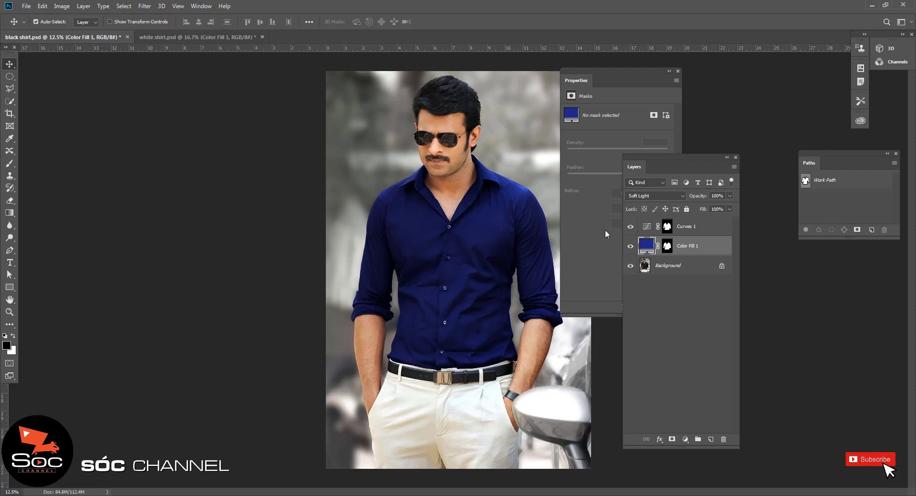
Delete the Curves 1 and Color Fill 1 layers together.
left_click(700, 232)
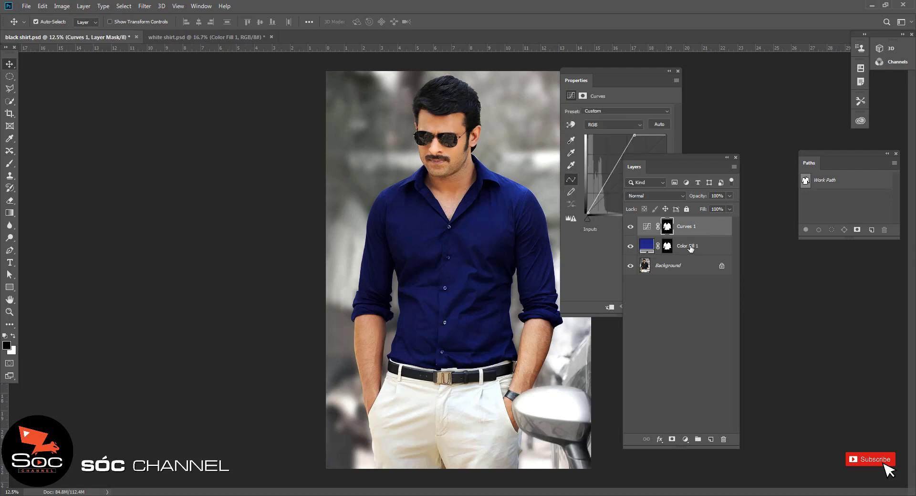
left_click(693, 253, "shift")
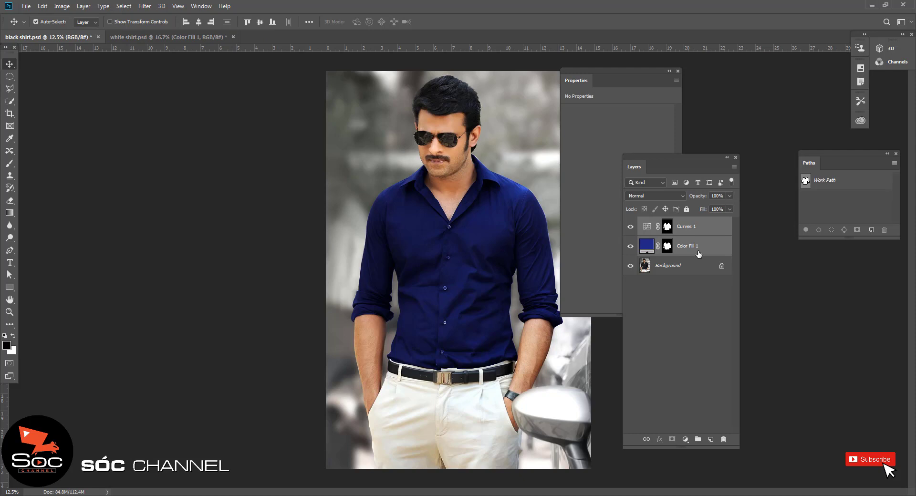
left_click_drag(697, 253, 723, 438)
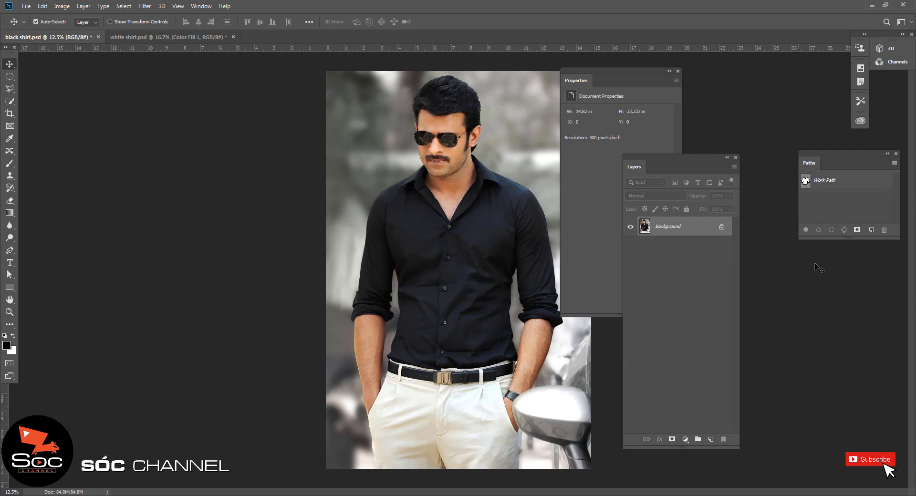
Load Work Path as a selection and add a Hue/Saturation layer masked to it.
left_click_drag(851, 166, 814, 170)
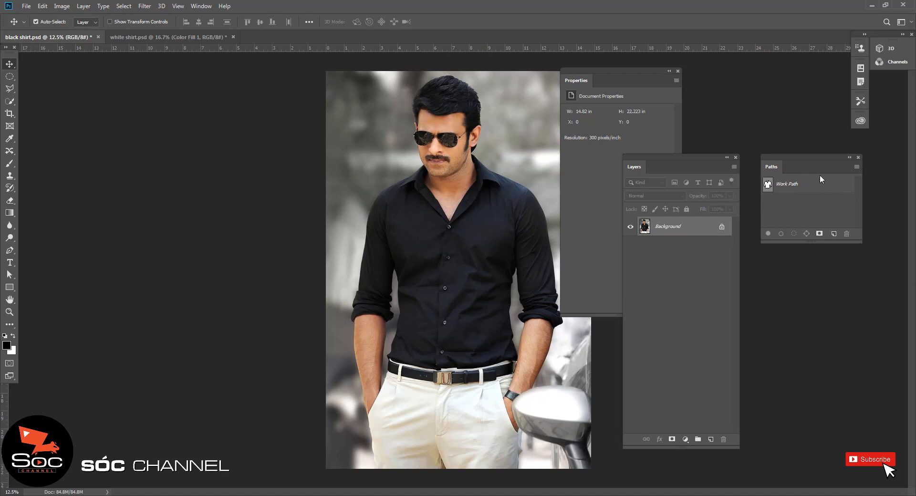
left_click_drag(811, 168, 808, 170)
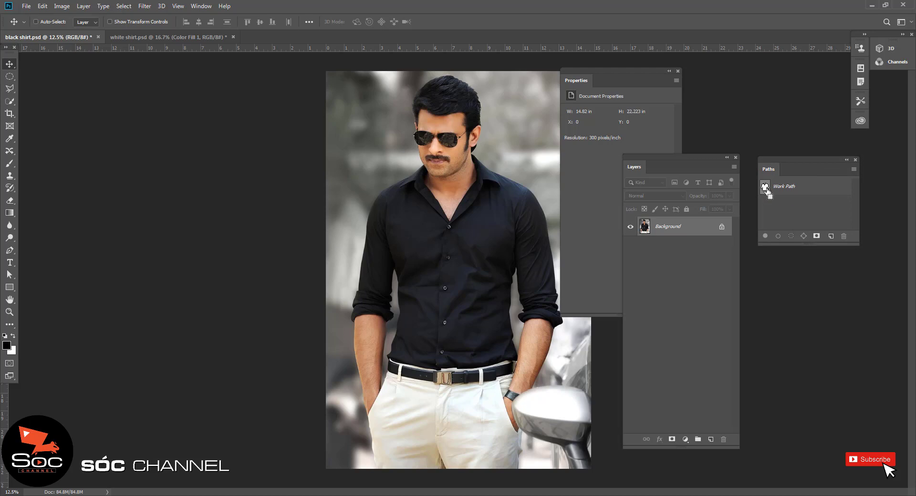
left_click(764, 189, "ctrl")
left_click(685, 439)
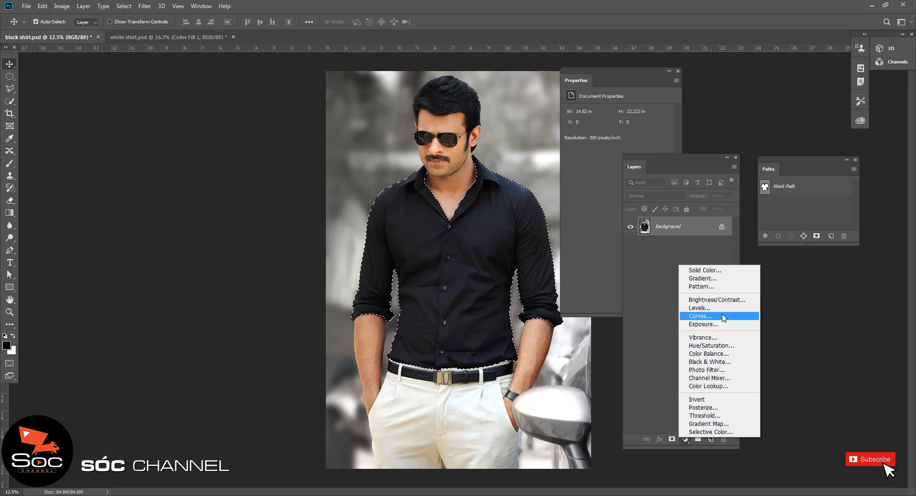
left_click(712, 348)
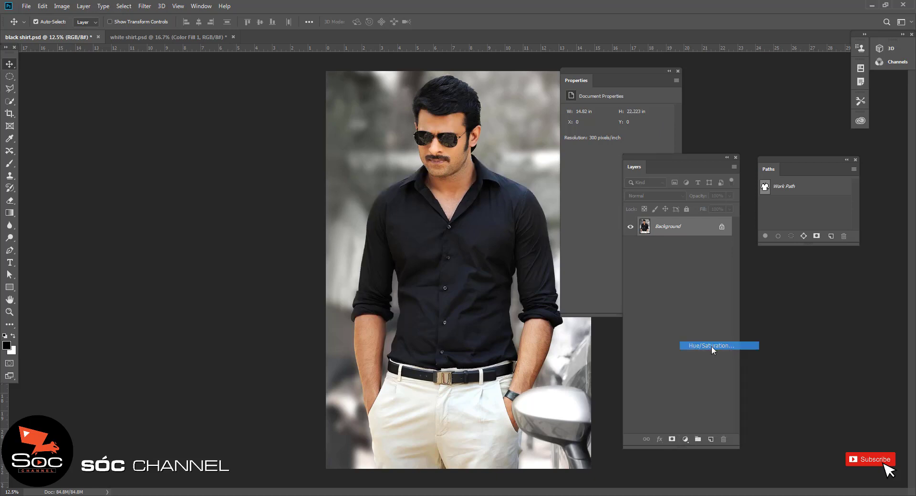
left_click_drag(616, 78, 576, 65)
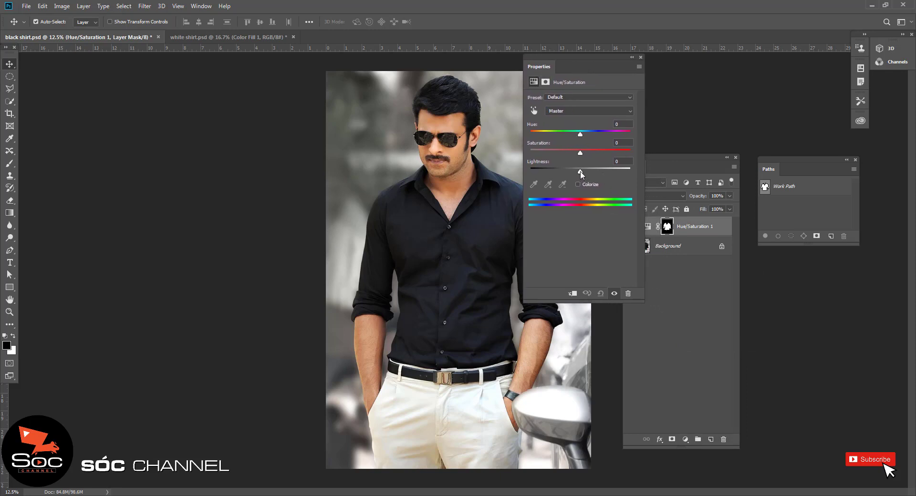
Raise Hue/Saturation 1 Lightness to +45, turning the black shirt mid grey.
left_click_drag(581, 171, 585, 171)
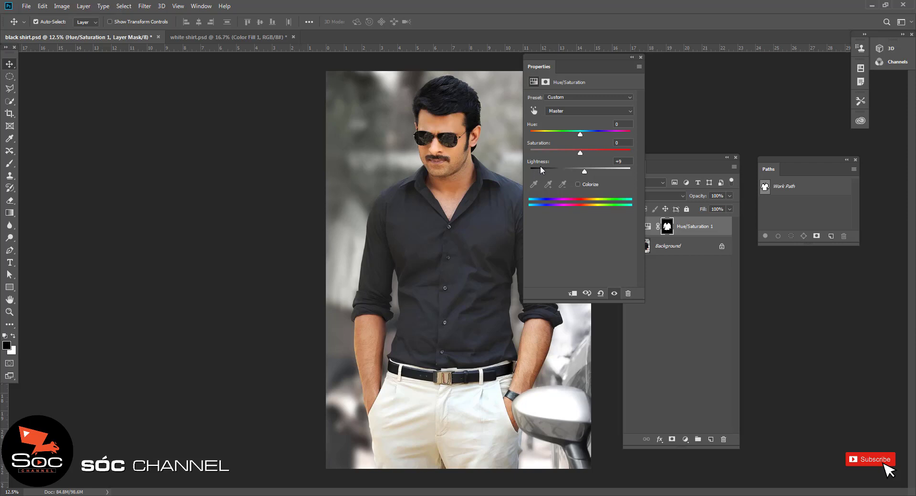
left_click_drag(584, 172, 602, 172)
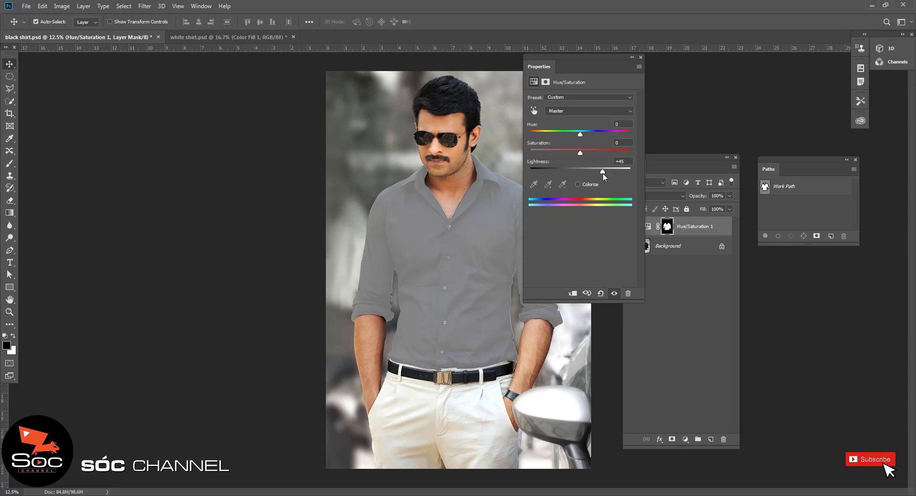
left_click(671, 165)
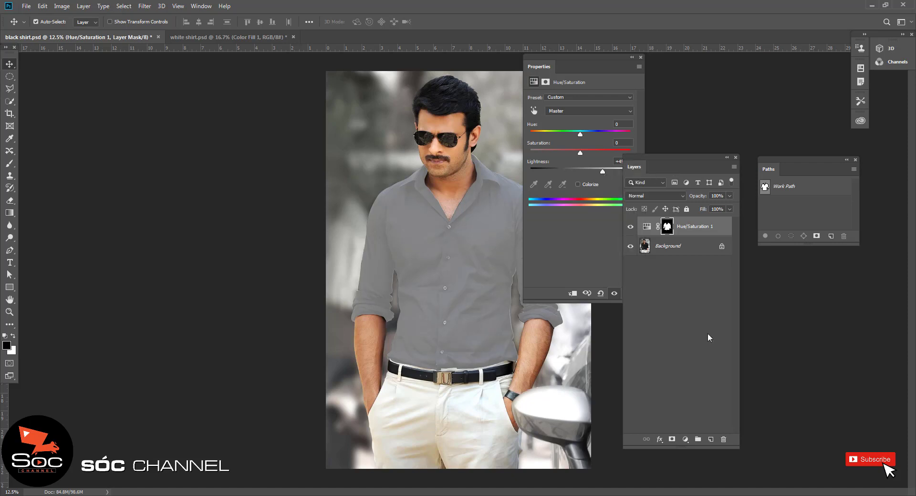
left_click(685, 440)
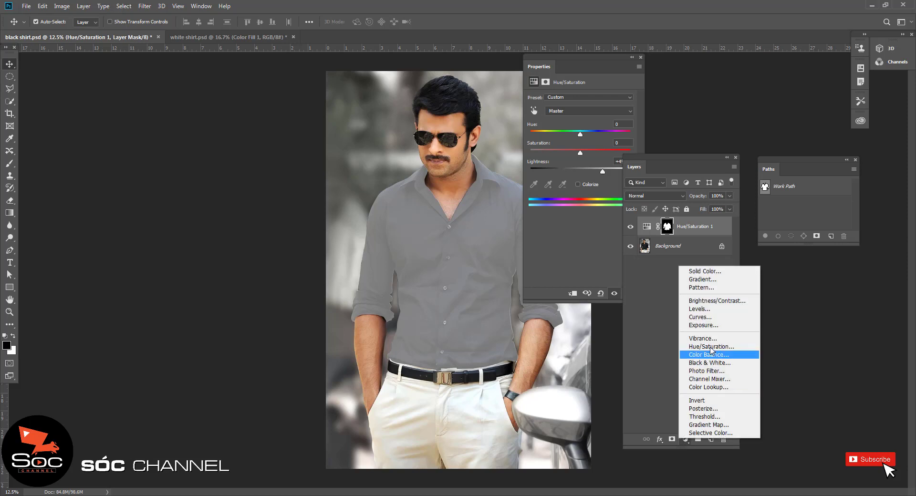
Add Curves 1 and replace its mask with Hue/Saturation 1's shirt mask.
left_click(705, 318)
left_click(685, 248)
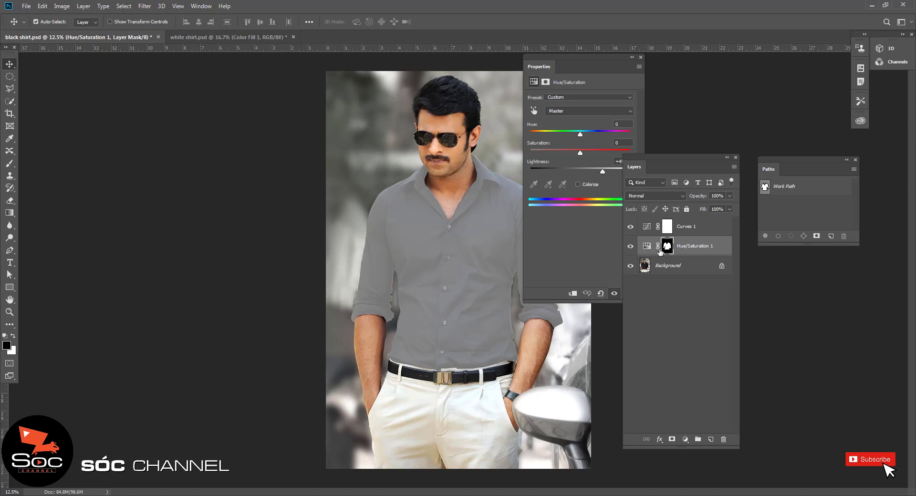
left_click_drag(667, 247, 668, 228)
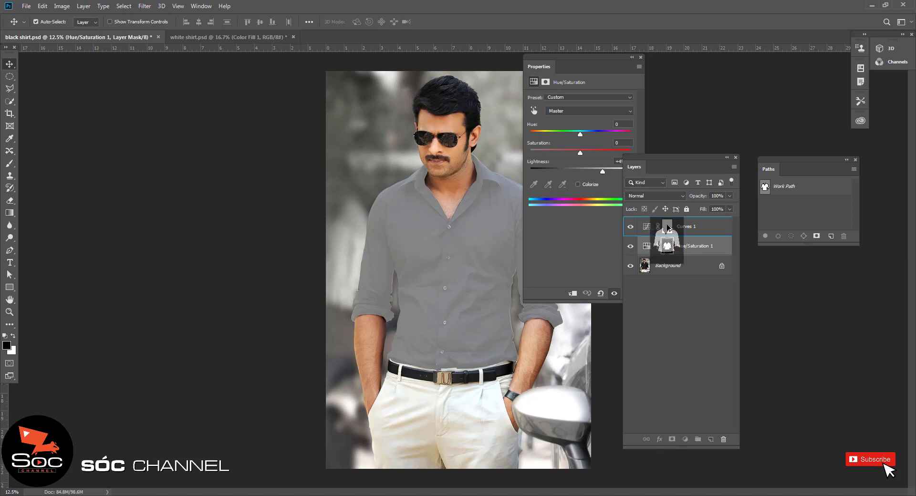
left_click_drag(668, 228, 668, 228)
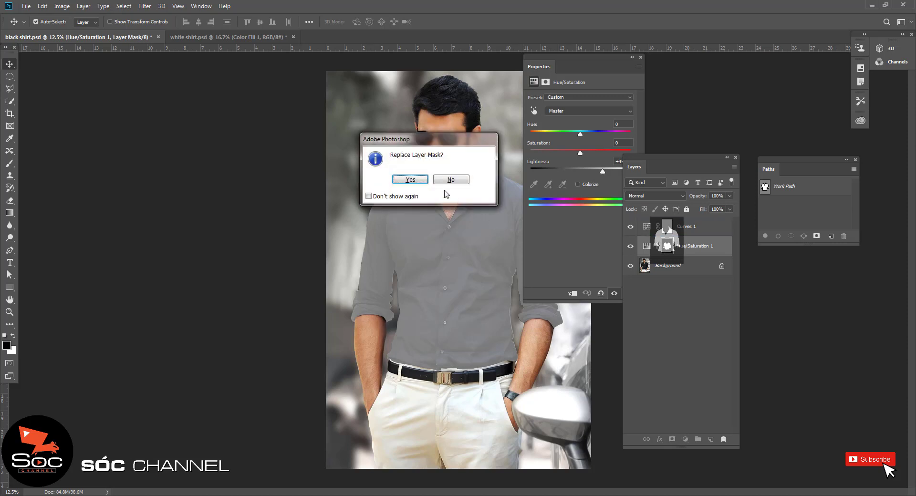
left_click(413, 180)
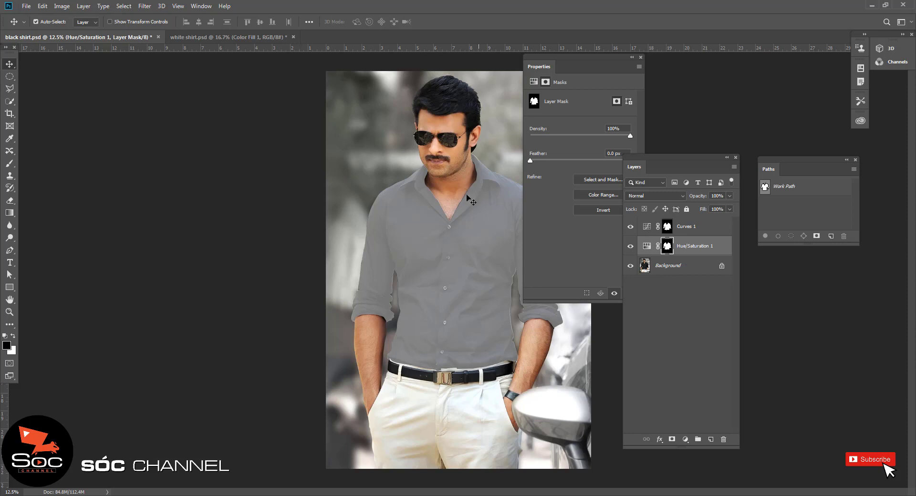
left_click(647, 228)
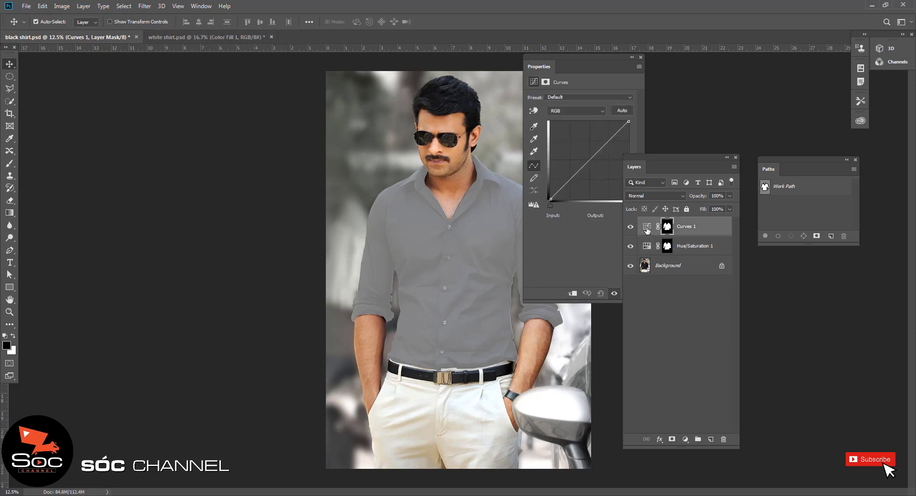
left_click_drag(603, 70, 597, 69)
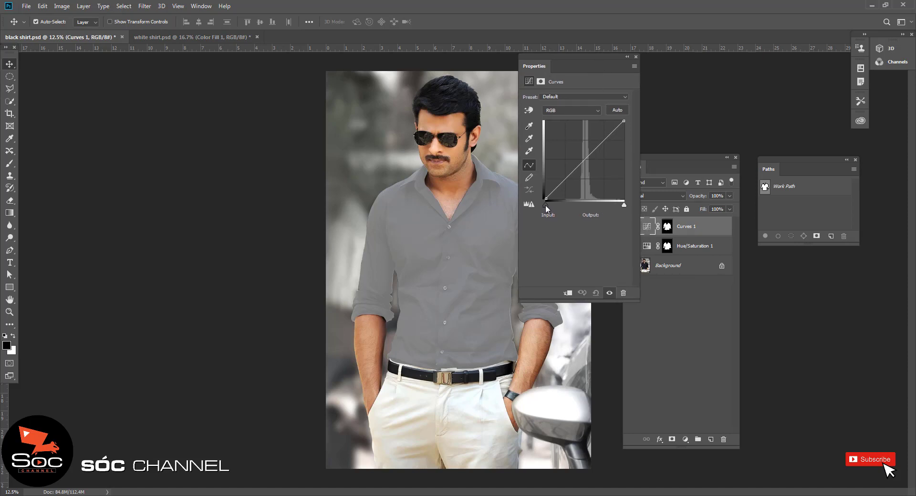
Move the black point right and white point to input 132, output 255.
left_click_drag(545, 205, 572, 205)
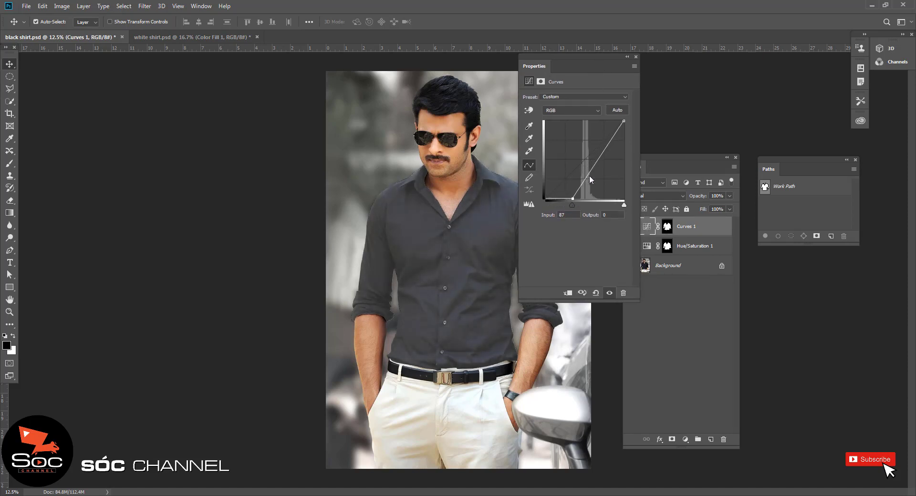
left_click_drag(622, 121, 587, 122)
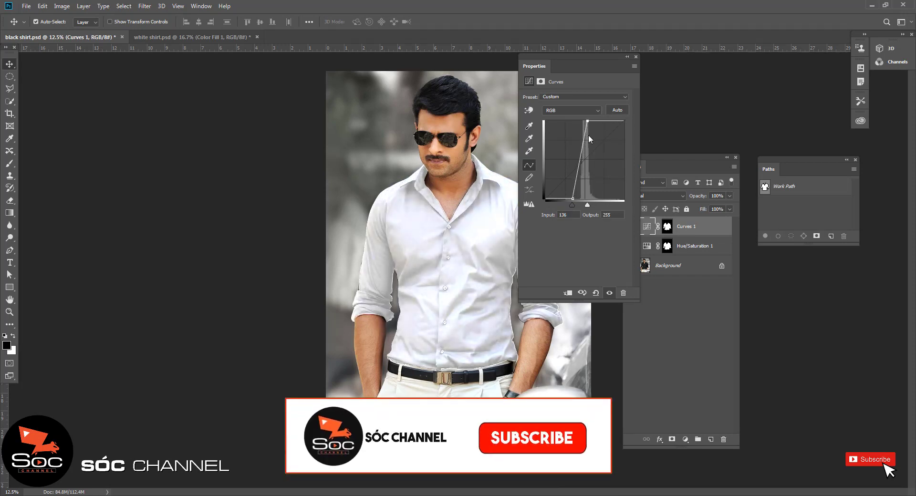
left_click_drag(573, 205, 569, 205)
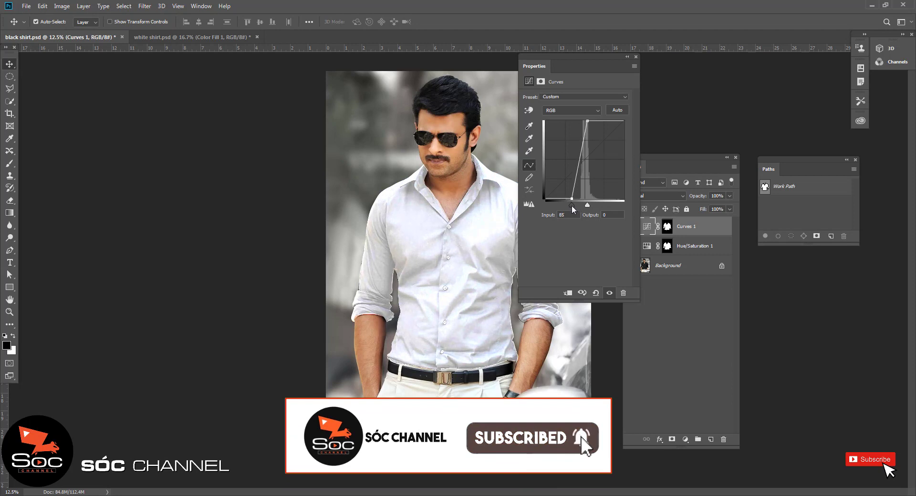
left_click_drag(587, 121, 586, 120)
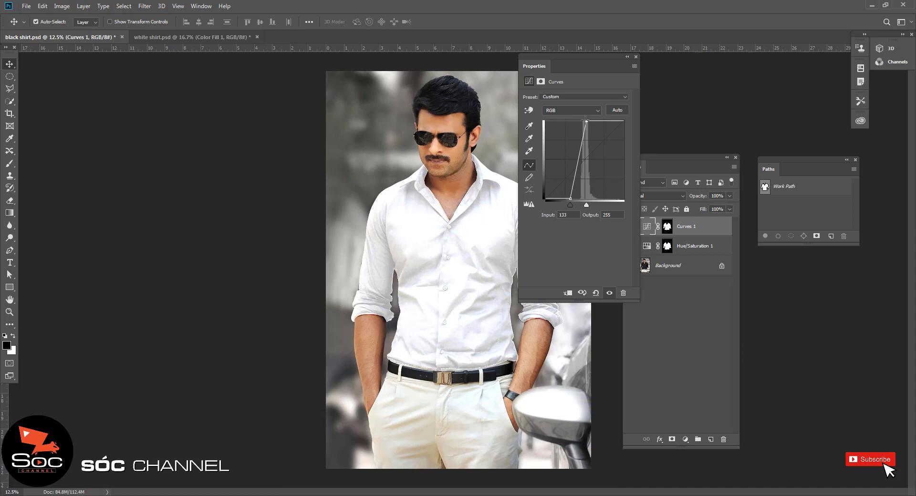
left_click_drag(586, 120, 586, 121)
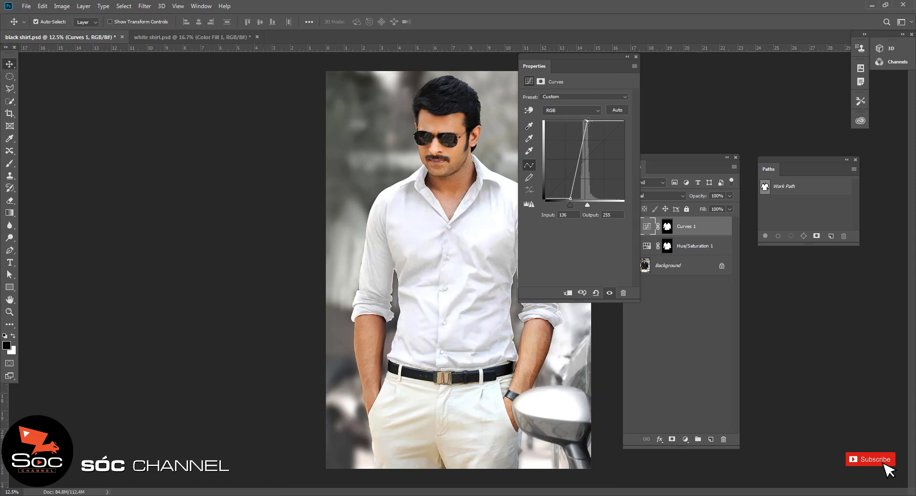
Close Properties and toggle Curves 1 off and on to compare.
left_click(636, 57)
left_click(630, 227)
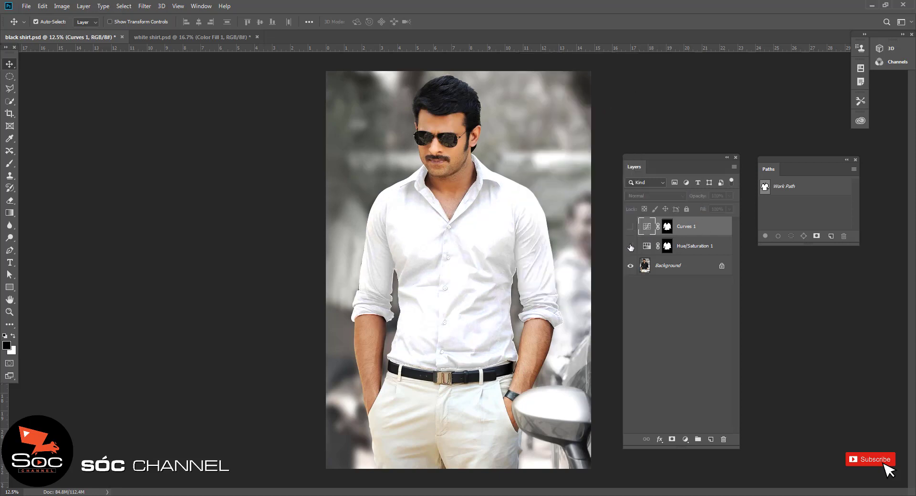
left_click(630, 227)
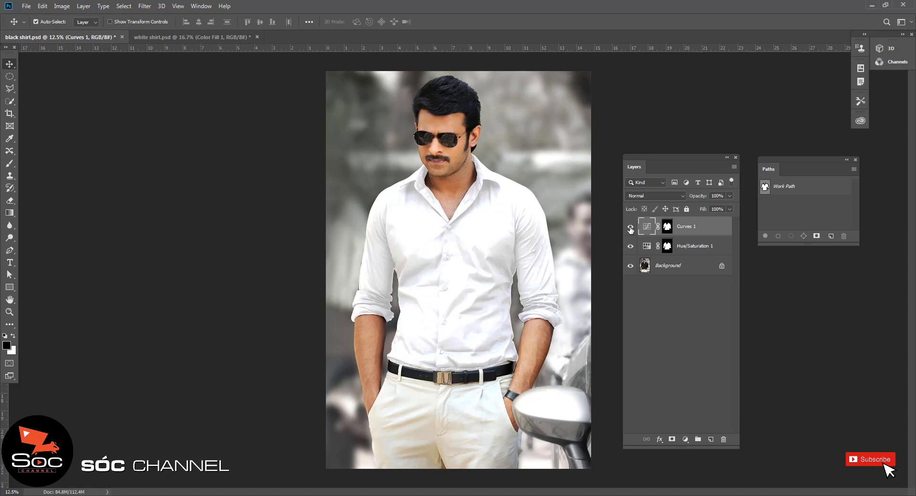
left_click(627, 106)
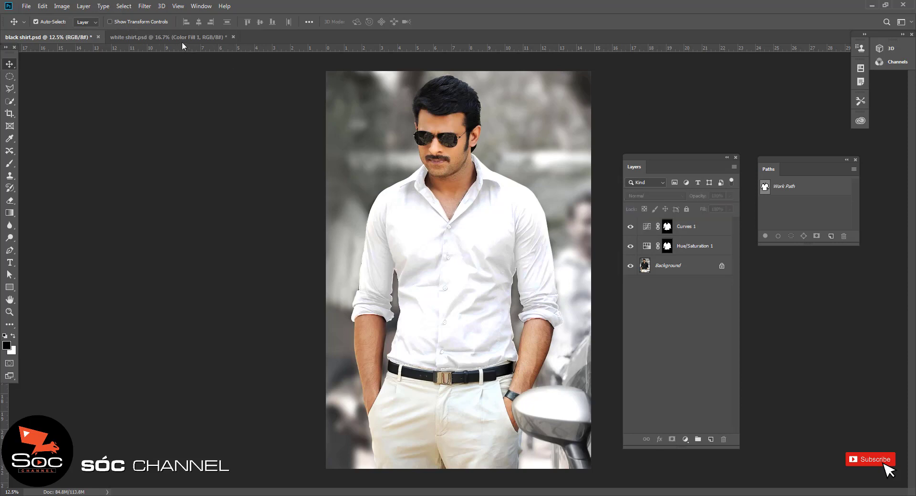
In white shirt.psd, toggle Curves 1 and Color Fill 1 visibility off and on.
left_click(477, 269)
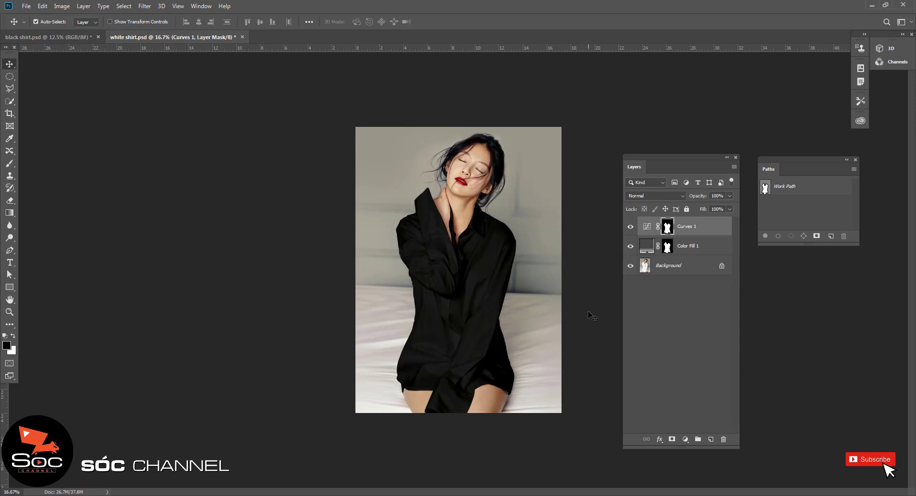
left_click(630, 227)
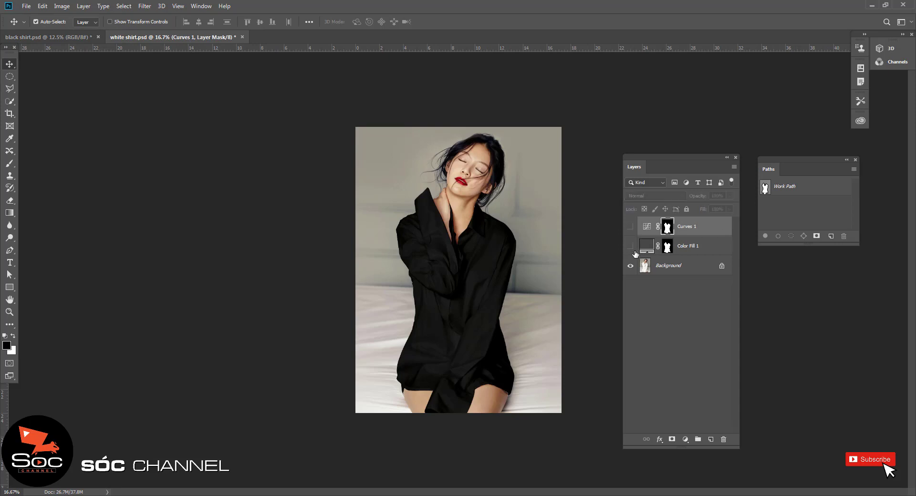
left_click(630, 247)
left_click(630, 226)
left_click(630, 246)
Set Color Fill 1 to dark red 590a0a, then hide black shirt.psd's shirt adjustments.
double_click(646, 246)
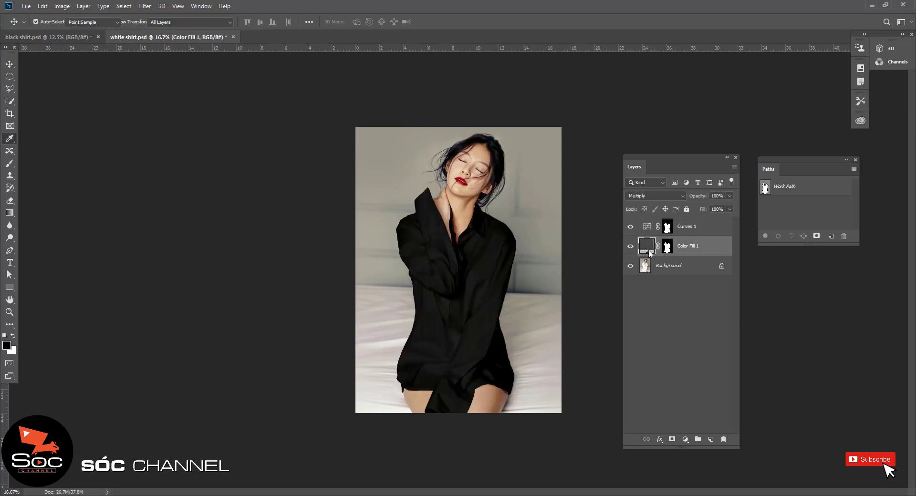
left_click_drag(741, 315, 727, 330)
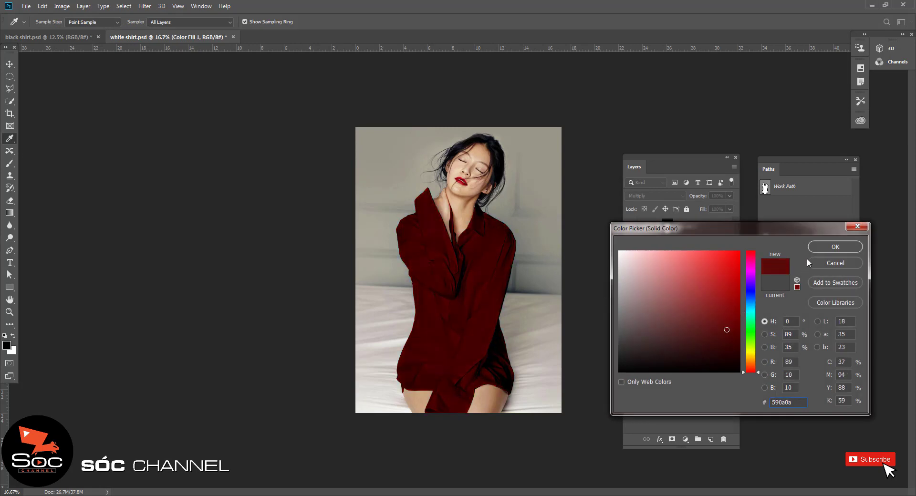
left_click(828, 249)
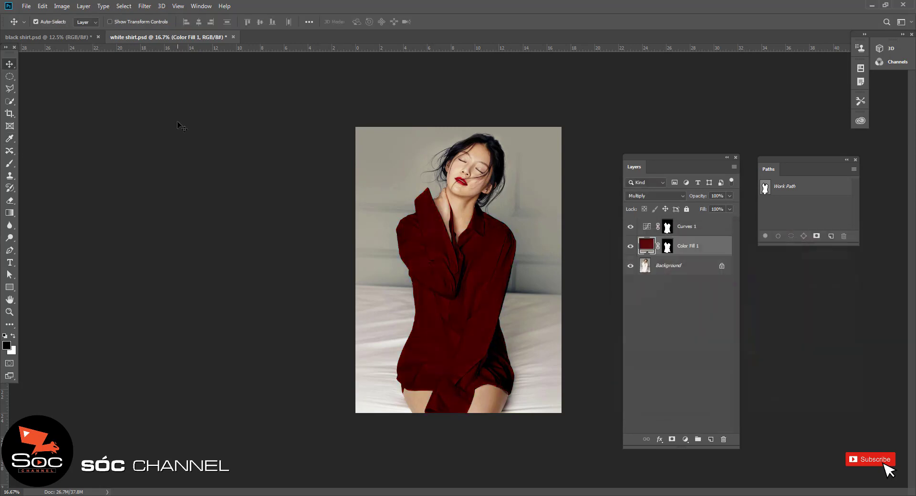
left_click(71, 36)
left_click(629, 246)
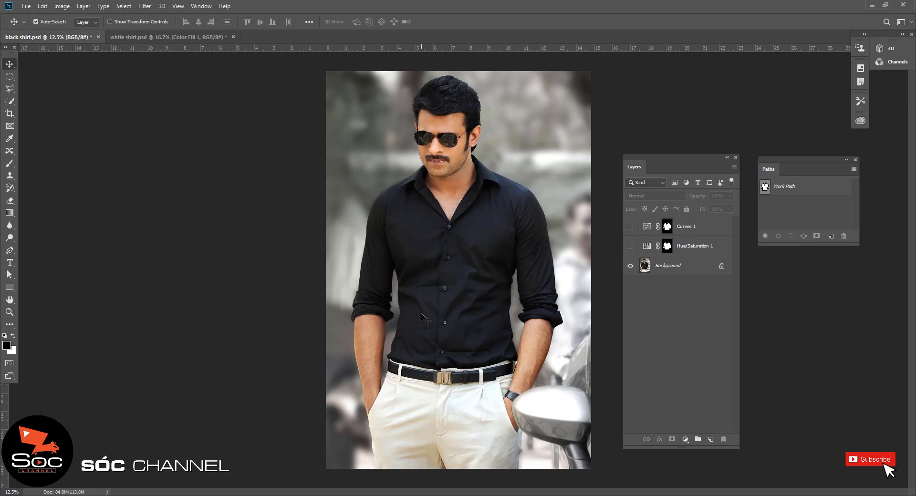
Switch to white shirt.psd and zoom to 25% on the dark red shirt.
left_click(184, 38)
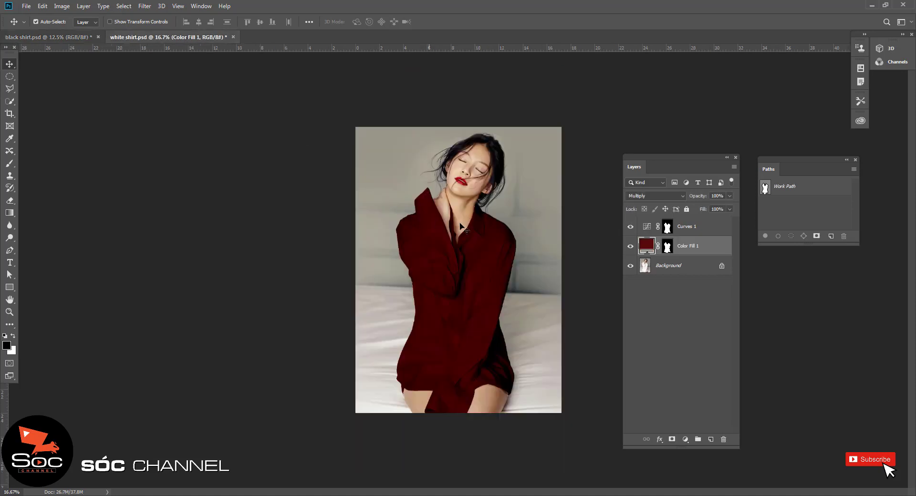
key("ctrl+space")
left_click(536, 226)
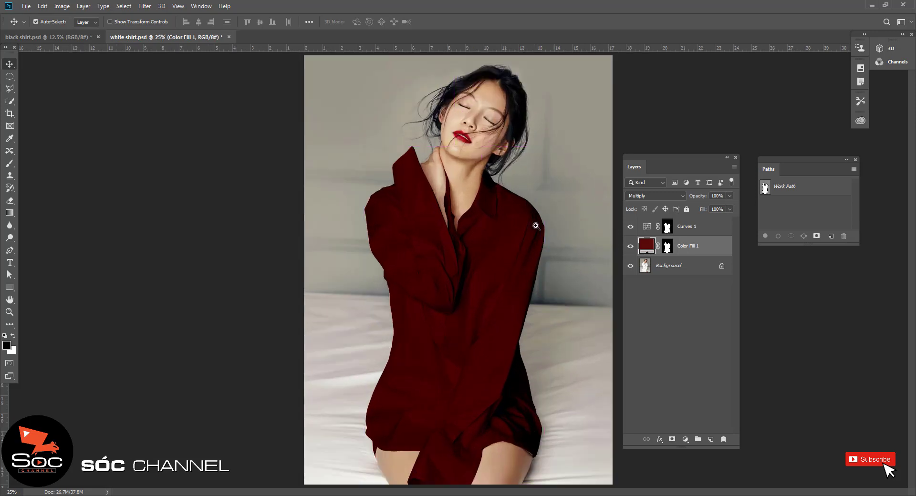